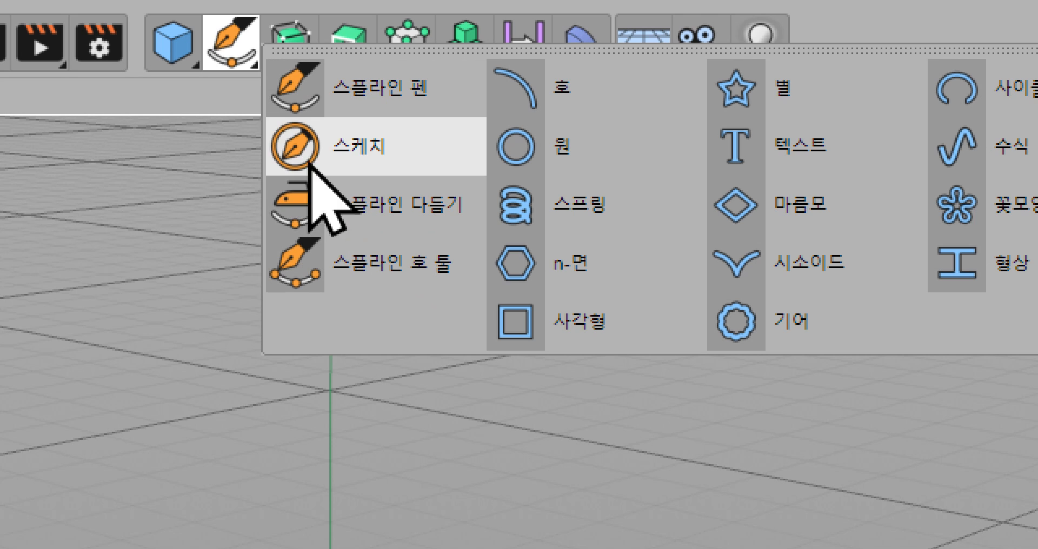
- Show all four views and maximize the front view
click(234, 51)
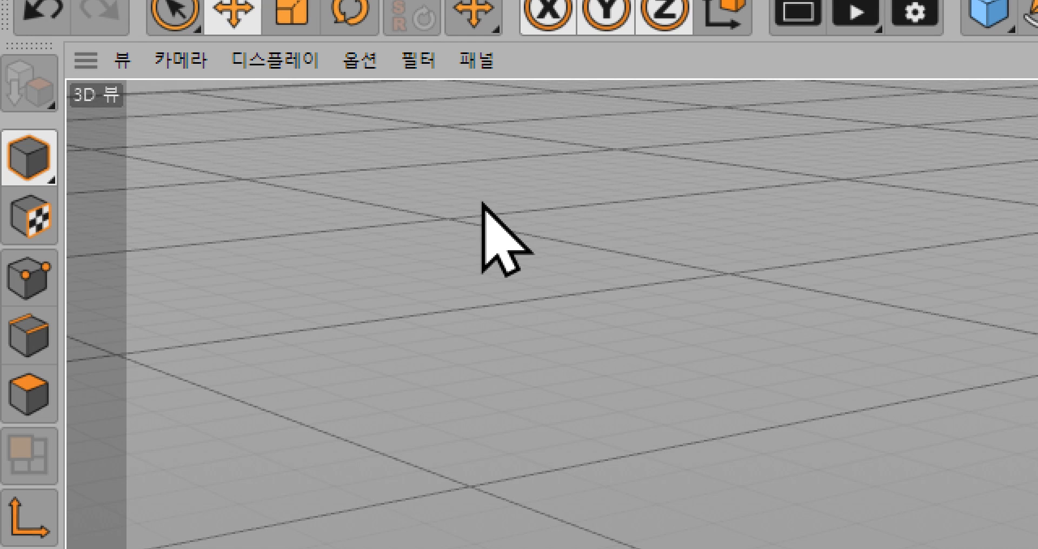
middle_click(511, 221)
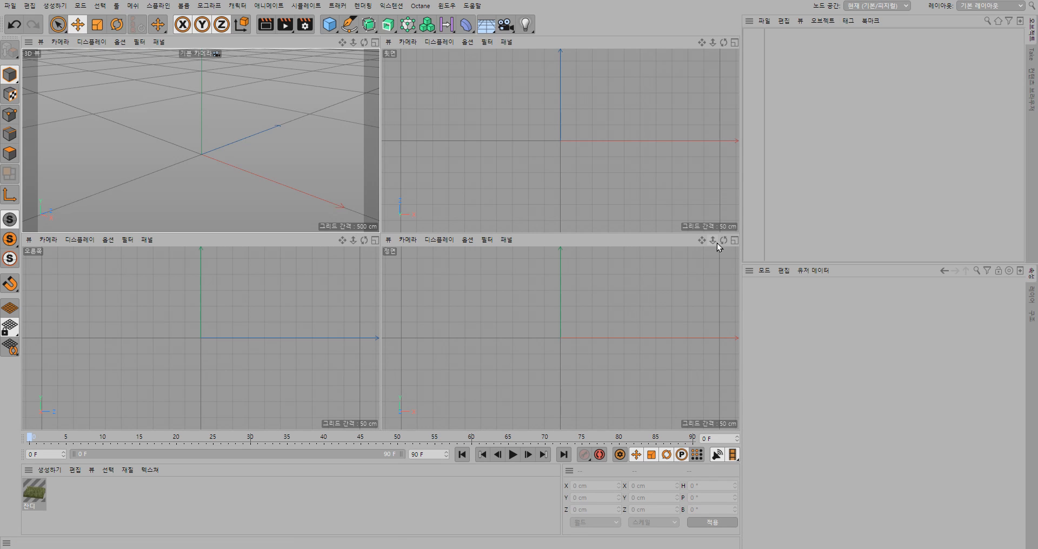
click(734, 242)
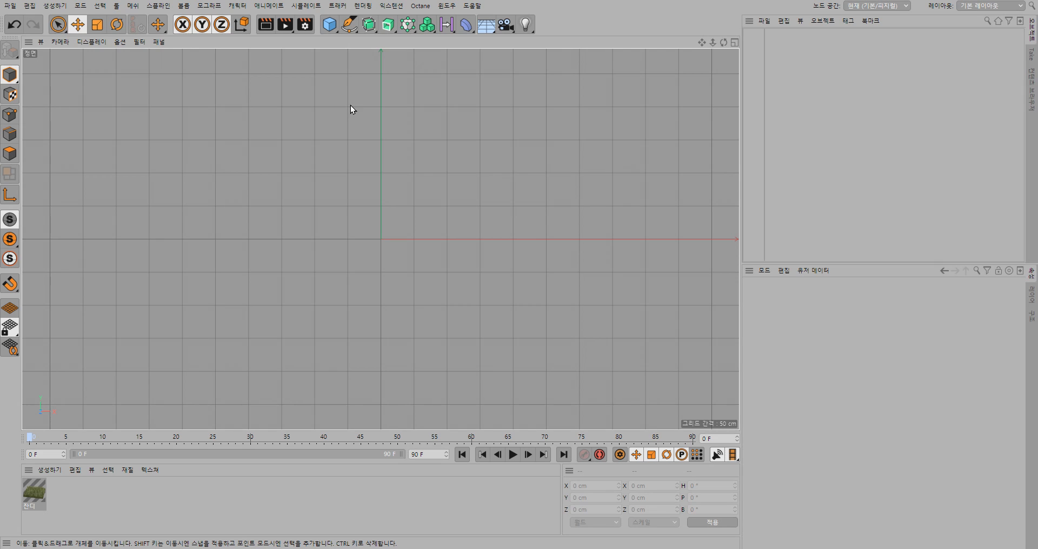
- Draw a closed triangular Bezier spline with the Spline Pen, about 300 cm wide and 150 cm high, with its base on the X axis
click(349, 24)
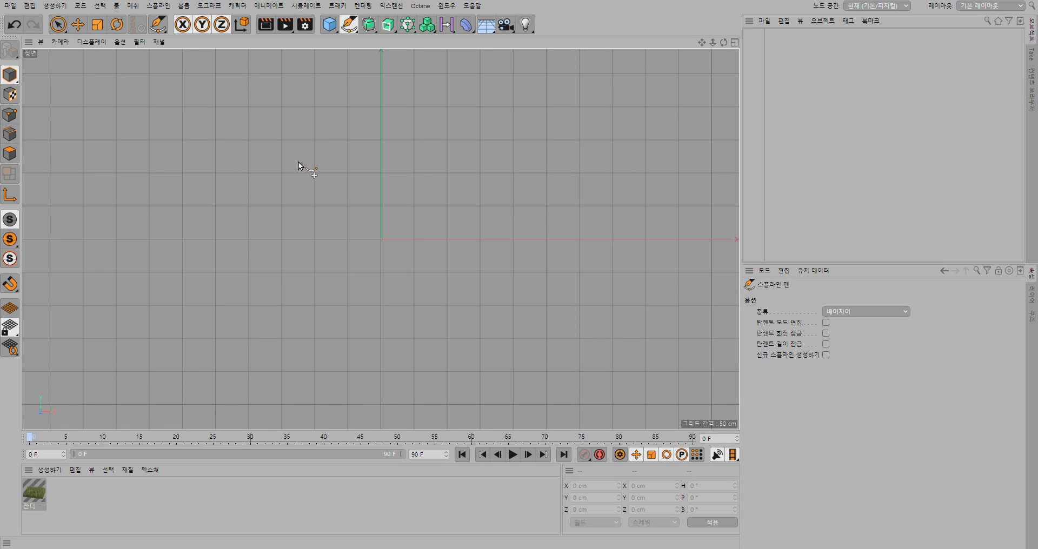
click(281, 239)
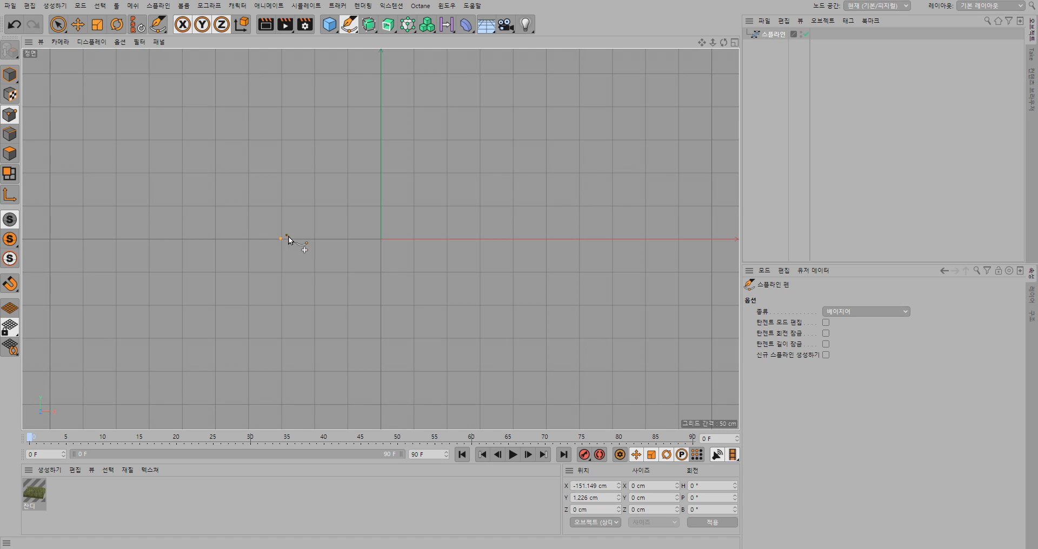
click(382, 140)
click(481, 240)
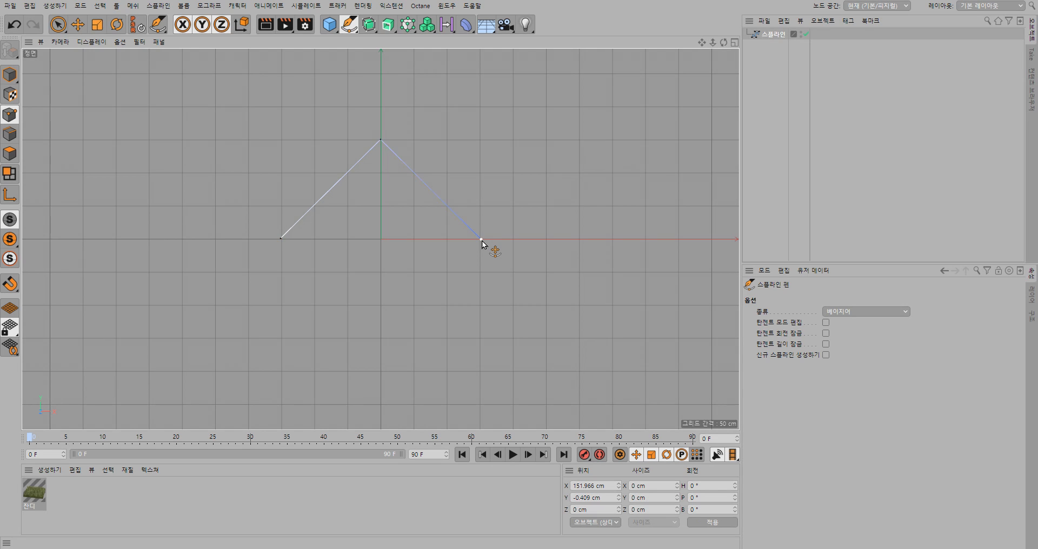
click(280, 241)
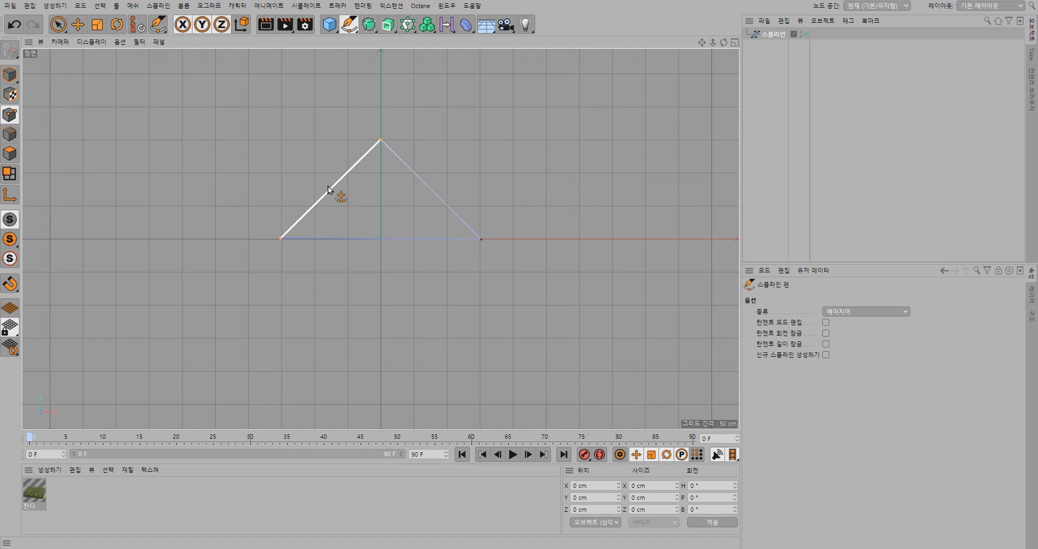
- Undo the change to the triangle's left edge and lower the apex straight down to about 100 cm above the base
mouse_move(331, 189)
mouse_down()
mouse_move(320, 179)
mouse_move(330, 189)
mouse_up()
key(ctrl+z)
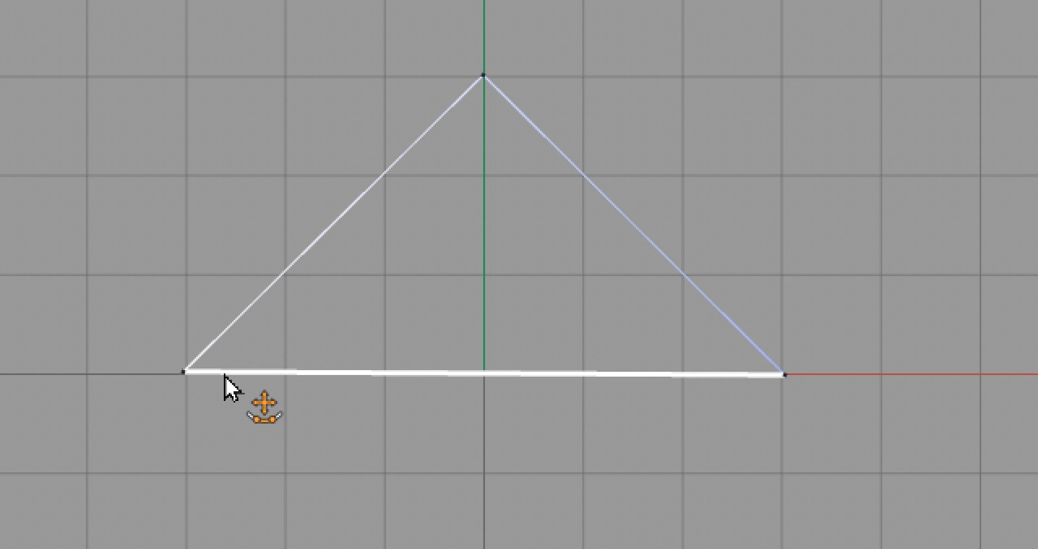
click(183, 372)
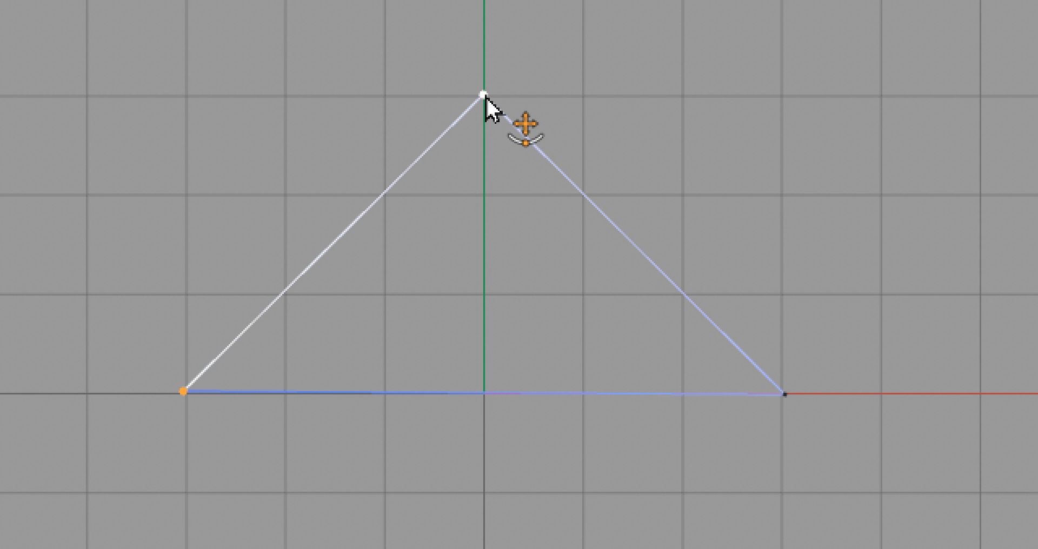
drag(483, 95, 484, 205)
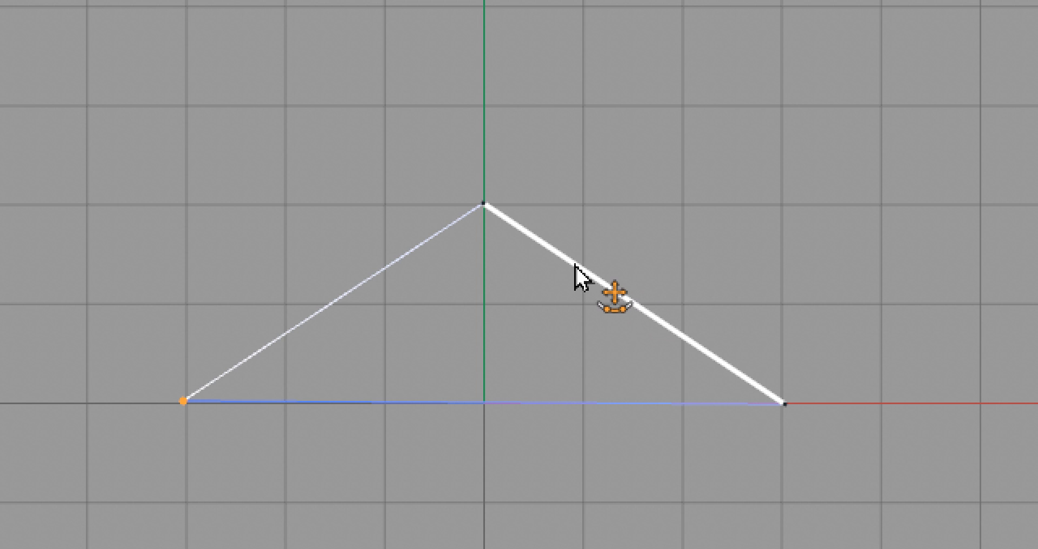
- Add a point on the triangle's right sloping edge, about 50 cm from the vertical axis
key(k)
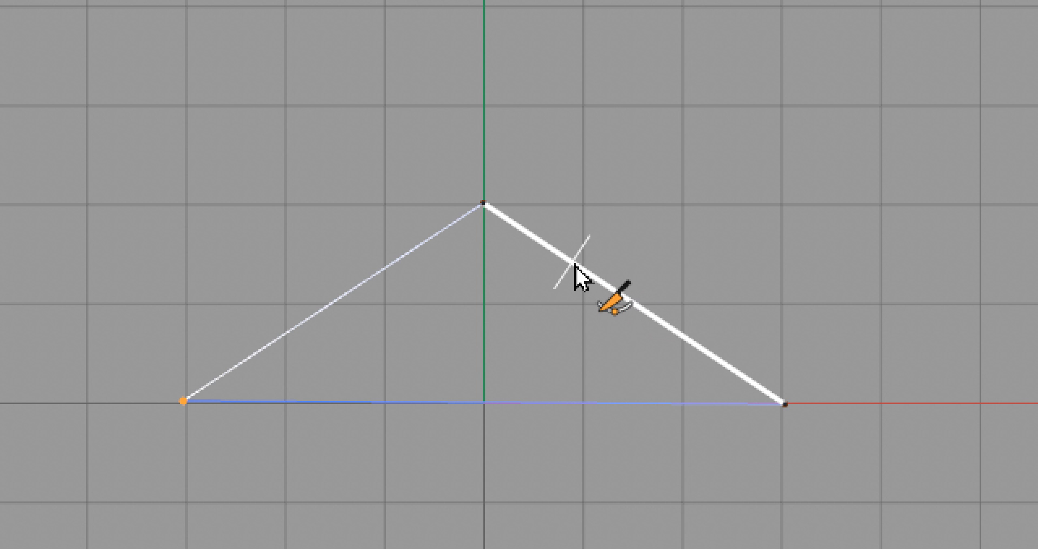
right_click(588, 278)
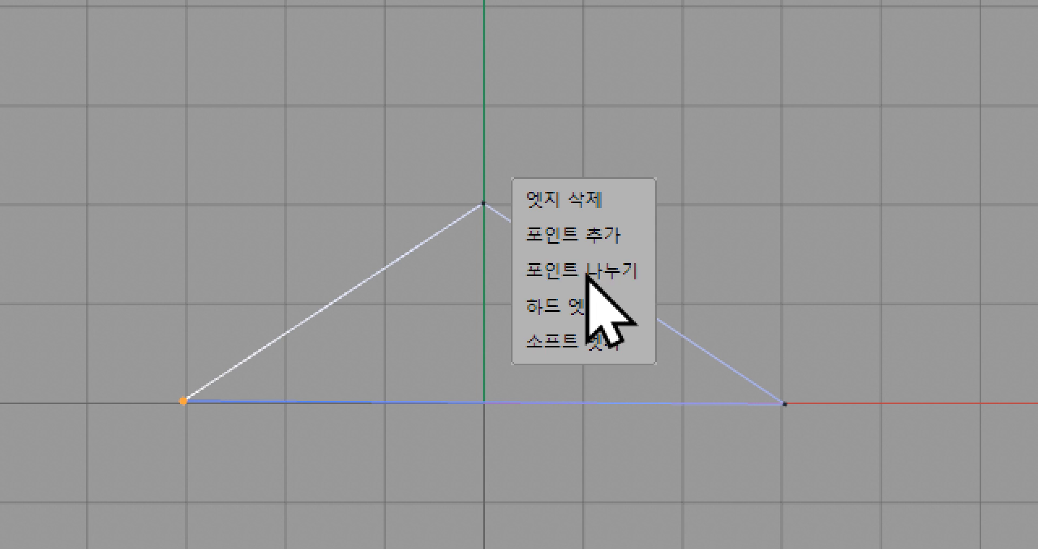
click(625, 243)
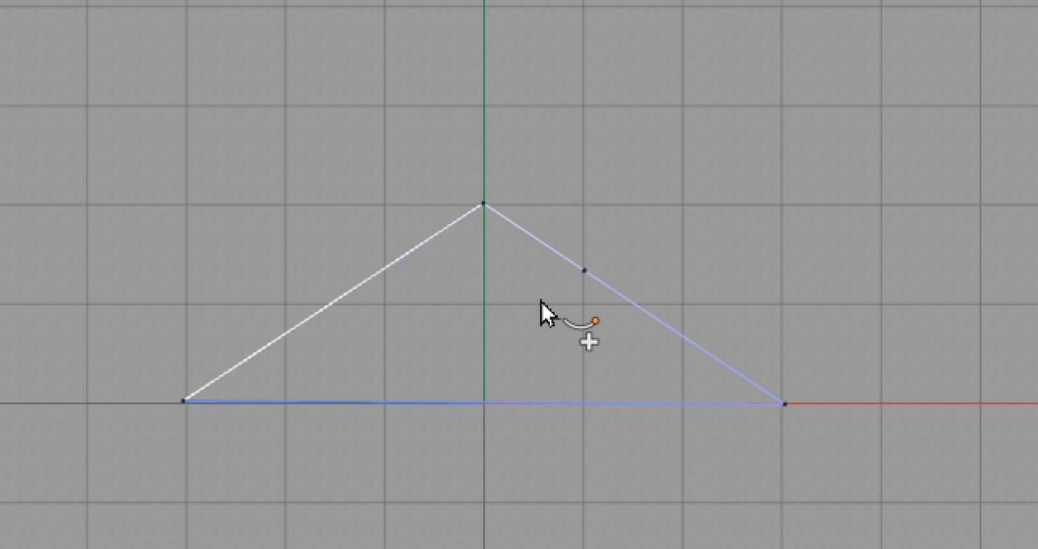
- Examine the spline editing commands, including hard and soft interpolation, tangent matching, segment joining and Create Point
right_click(640, 72)
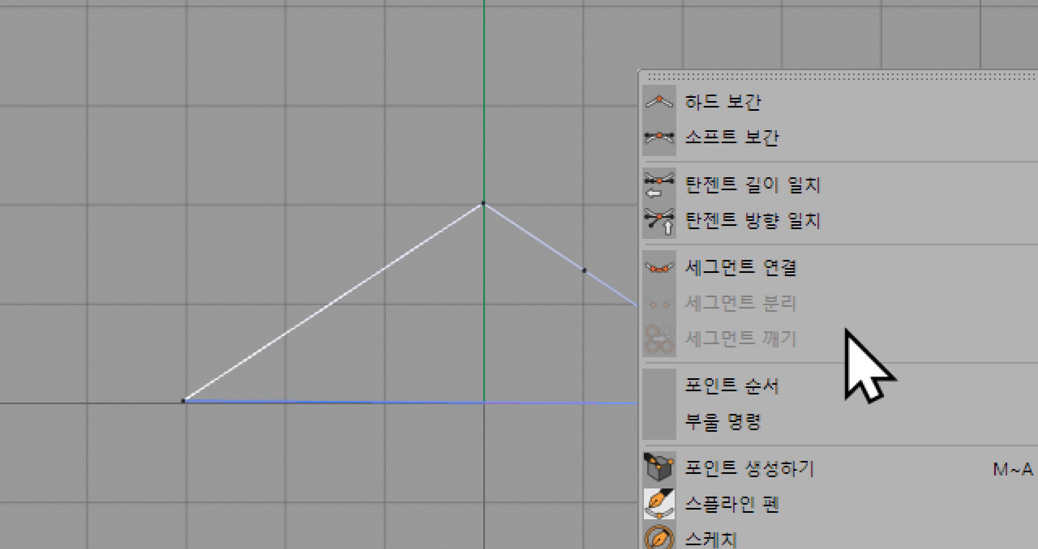
click(637, 126)
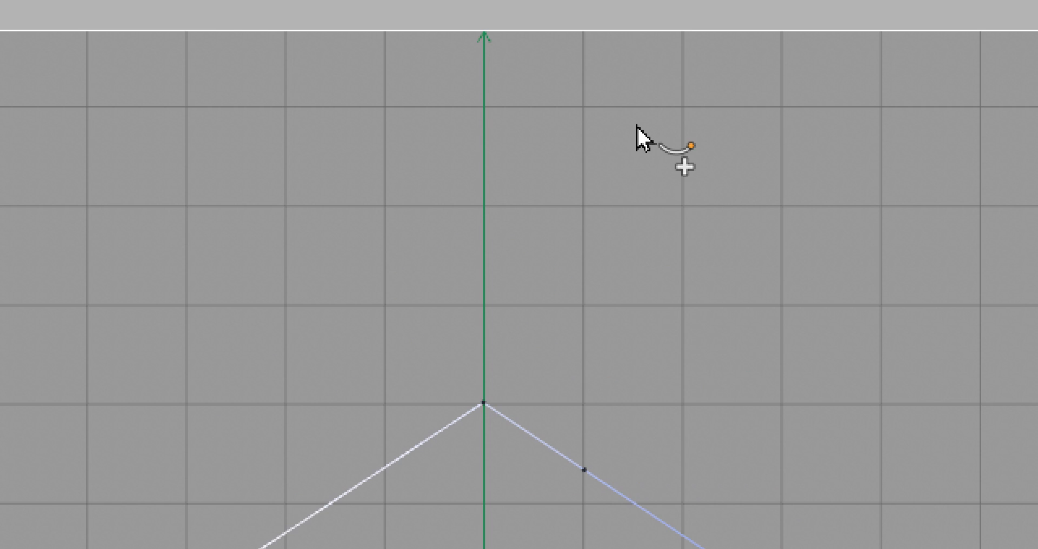
right_click(650, 157)
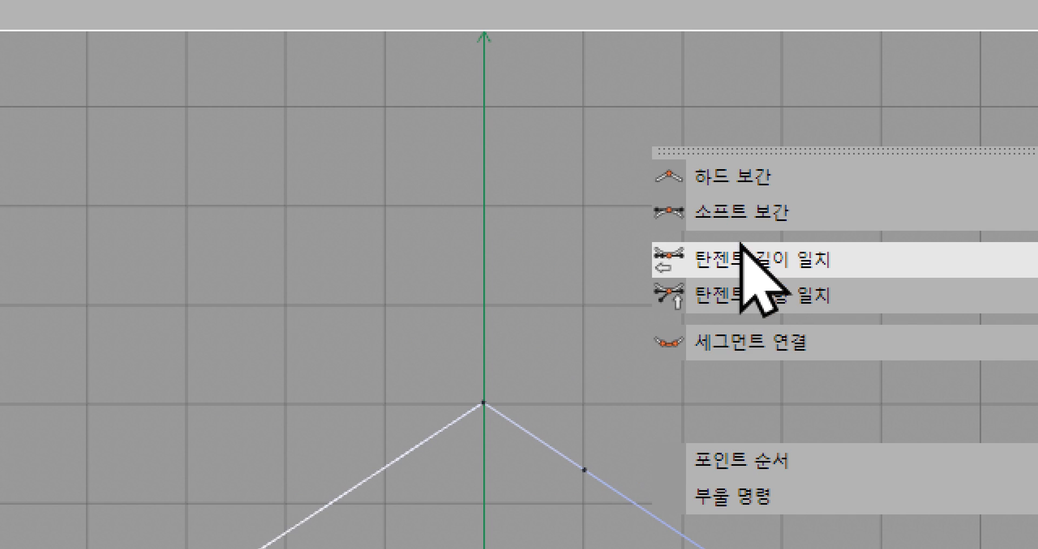
click(610, 119)
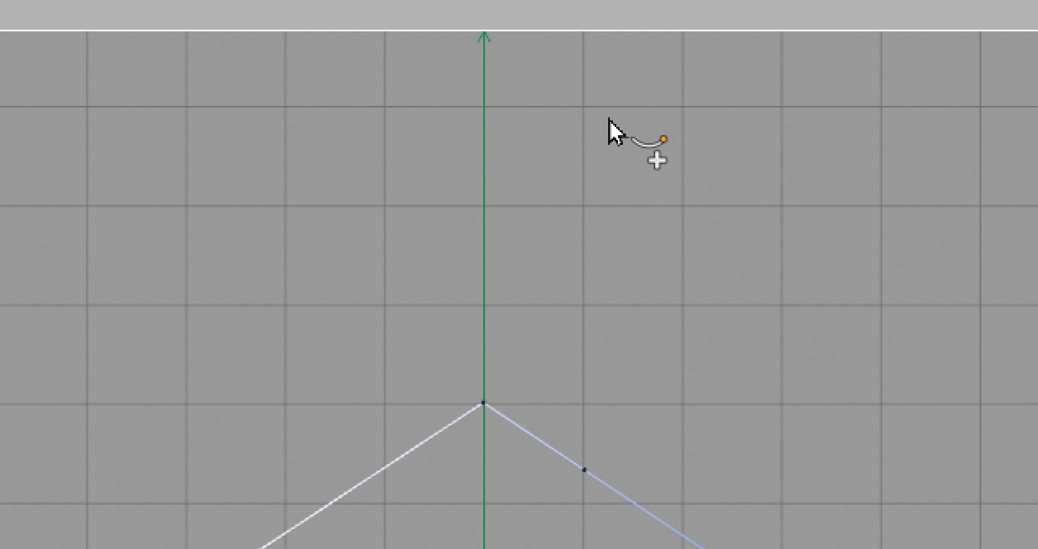
right_click(686, 190)
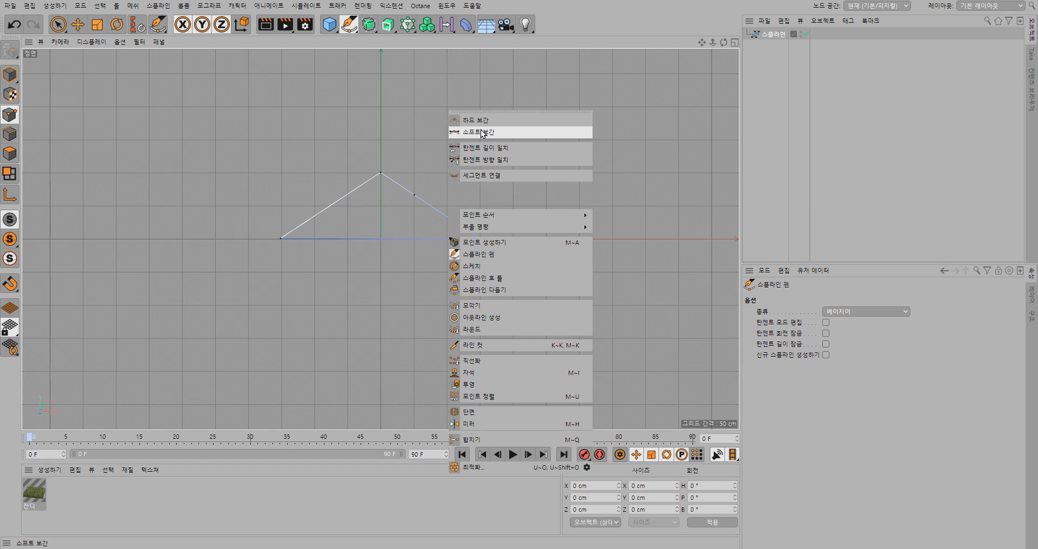
click(784, 207)
right_click(388, 118)
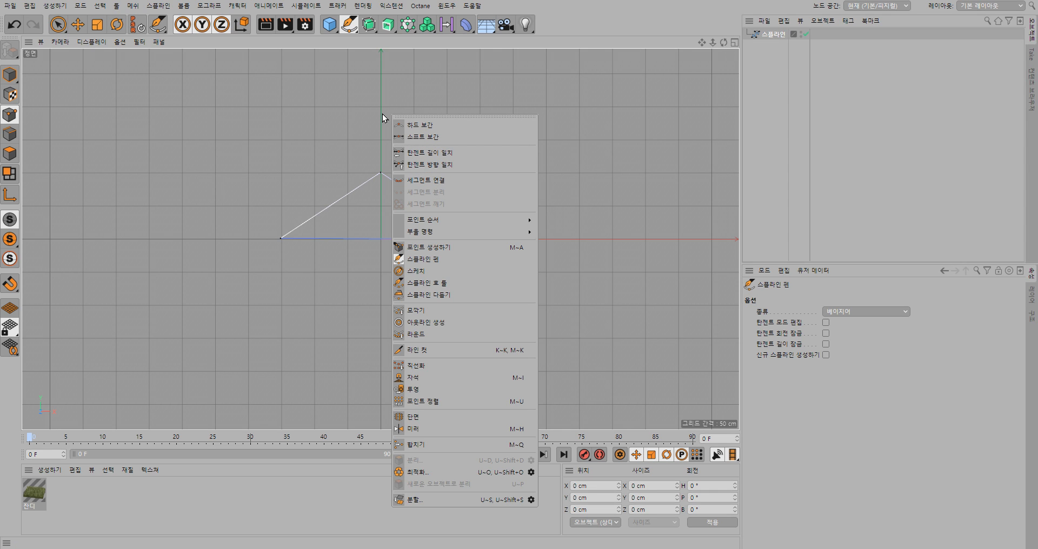
click(344, 149)
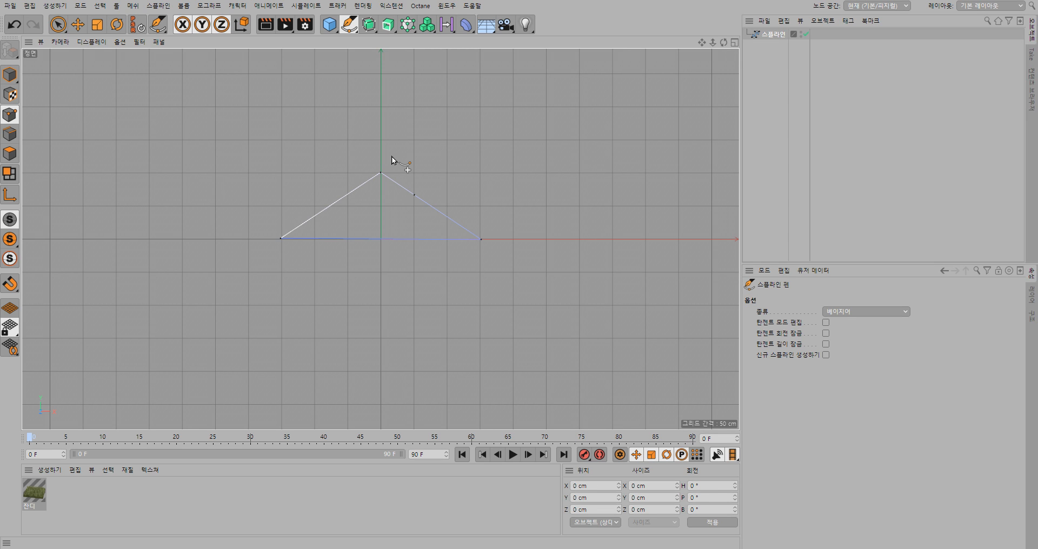
- Add two points on the triangle's left sloping edge with the Create Point tool, at about X -49 cm and X -94 cm
key(e)
key(m)
key(m)
key(m)
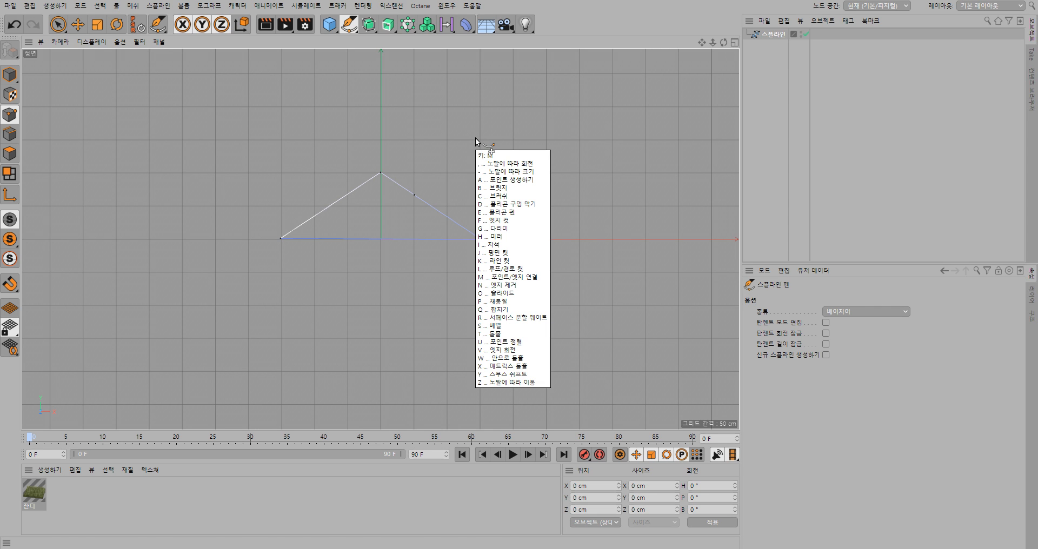
key(a)
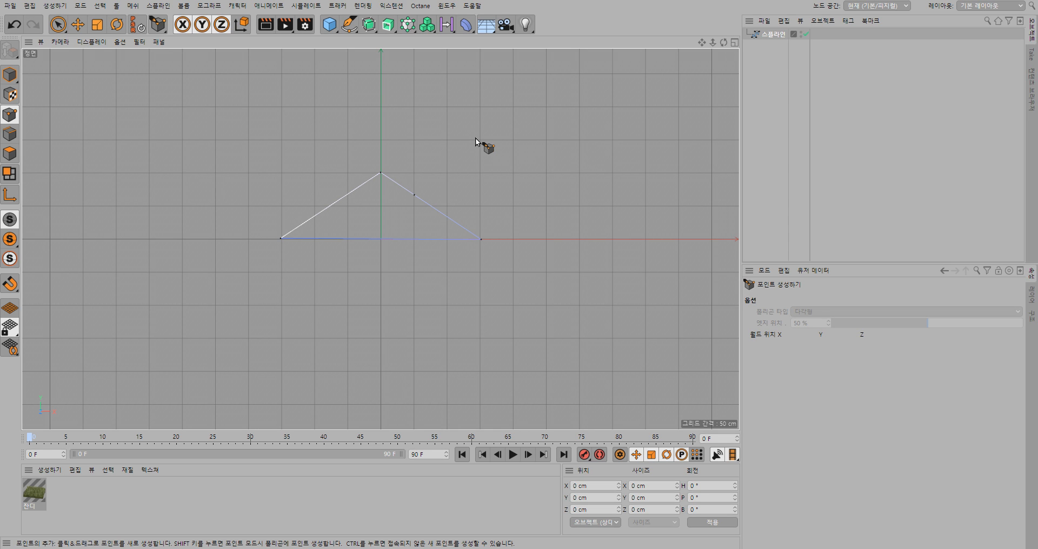
click(348, 193)
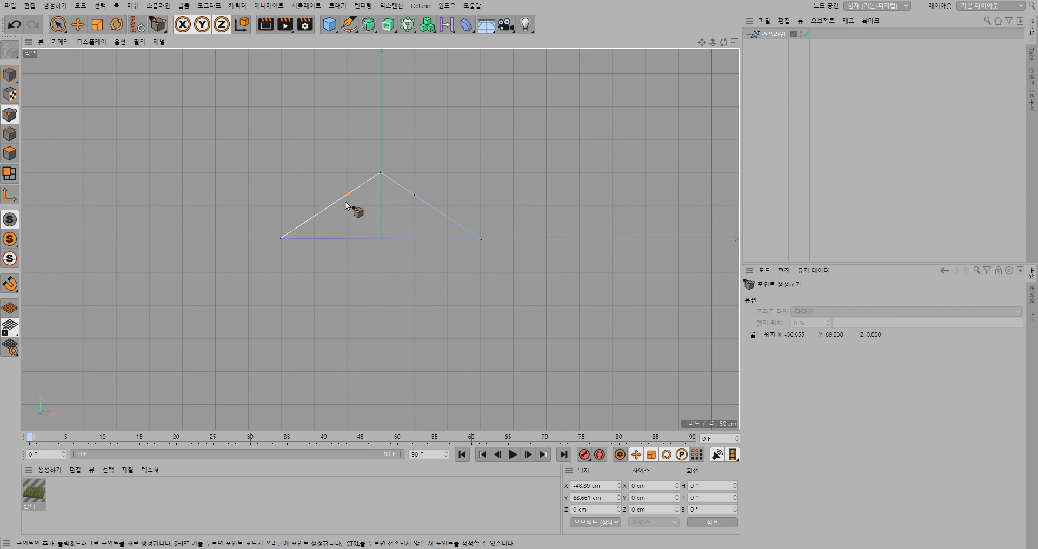
click(320, 215)
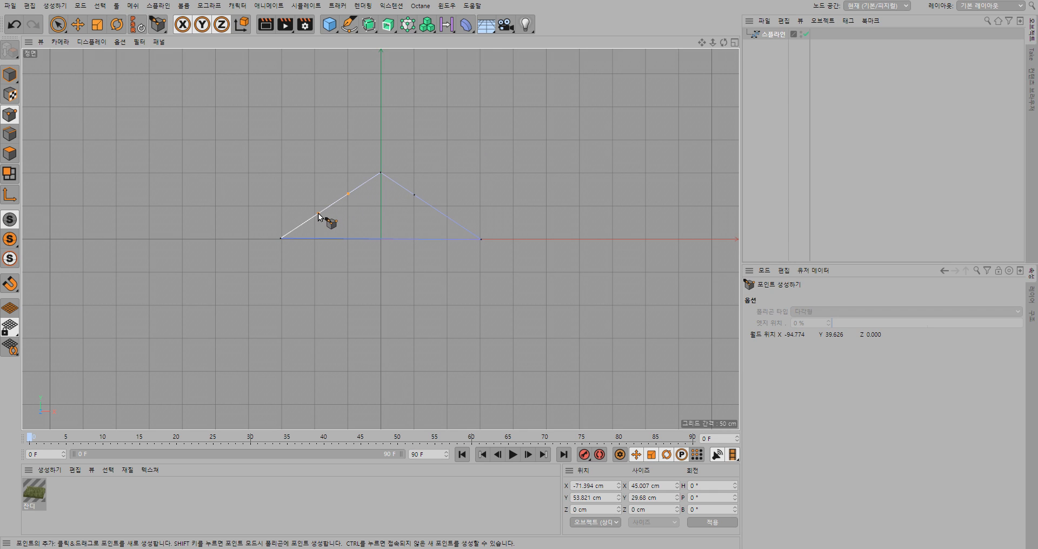
- Add four points along the triangle's base at about X -100, -50, 50 and 100 cm
click(349, 238)
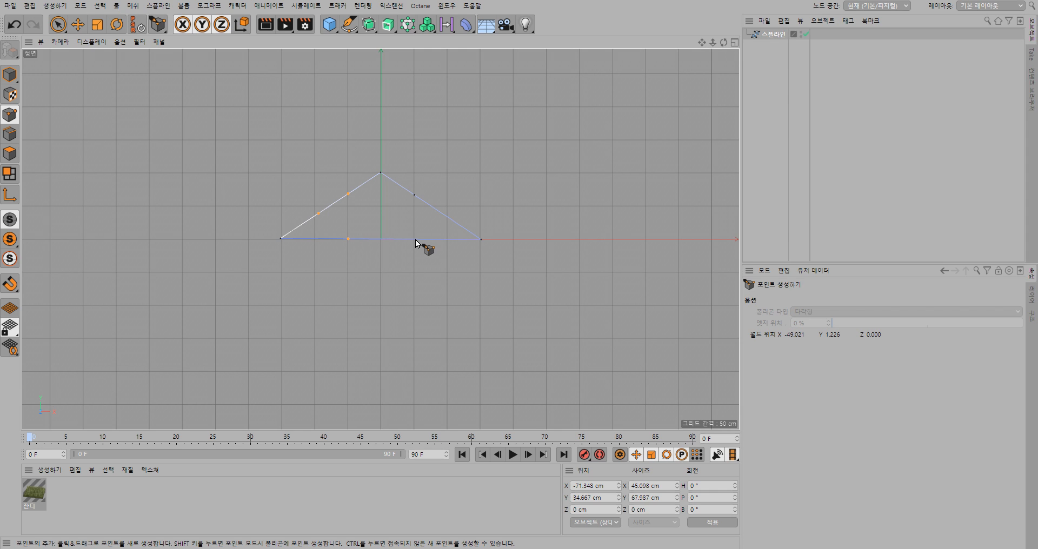
click(415, 239)
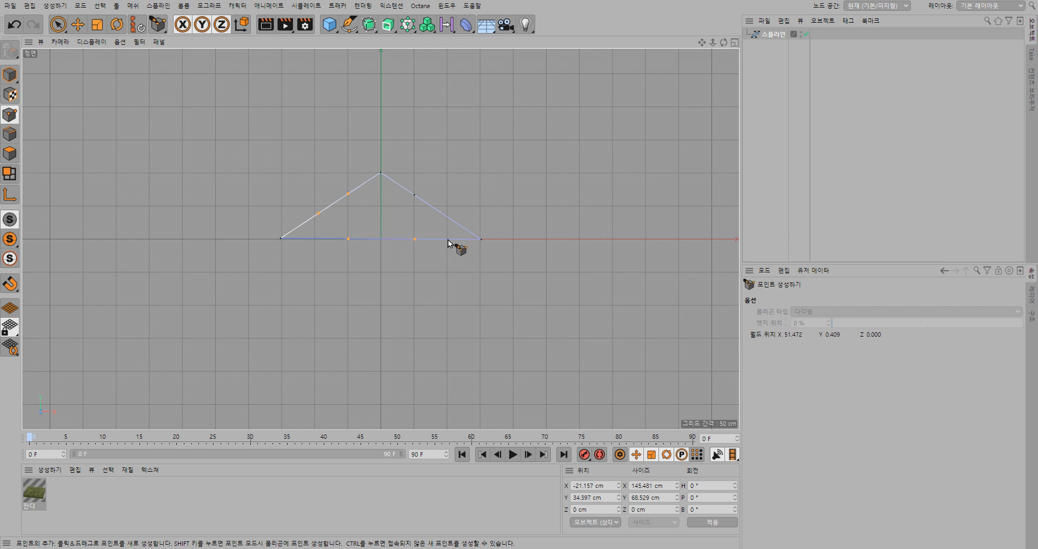
click(447, 239)
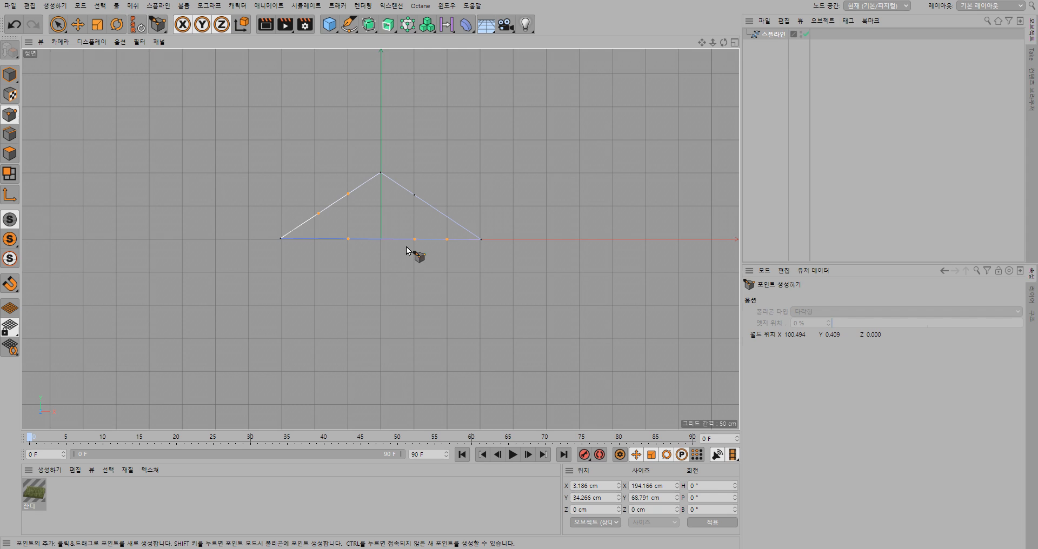
click(315, 239)
- Alternate between Live Selection and Create Point, adding a point beside the left edge's upper point and finishing on Live Selection
key(space)
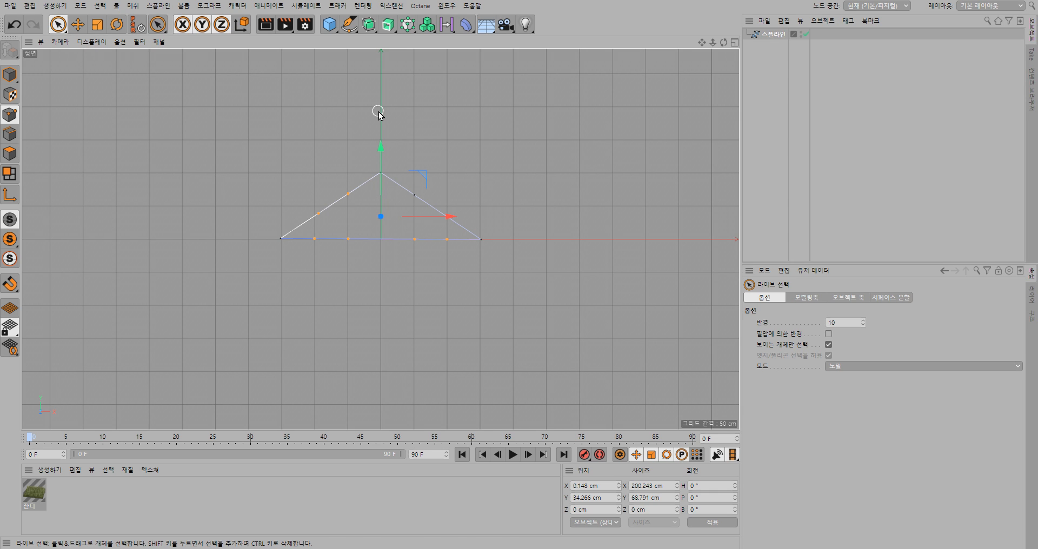
key(space)
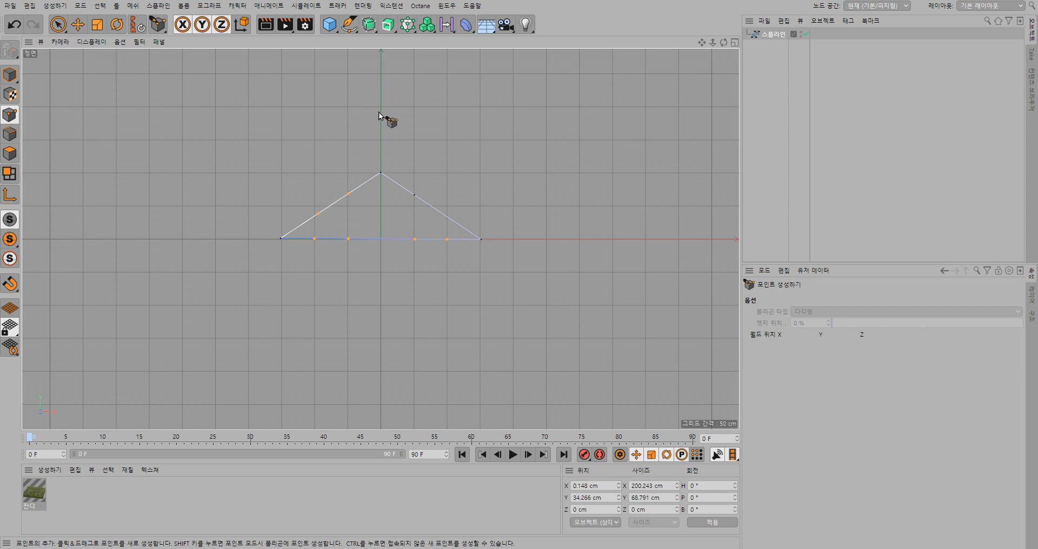
key(space)
key(space)
click(349, 195)
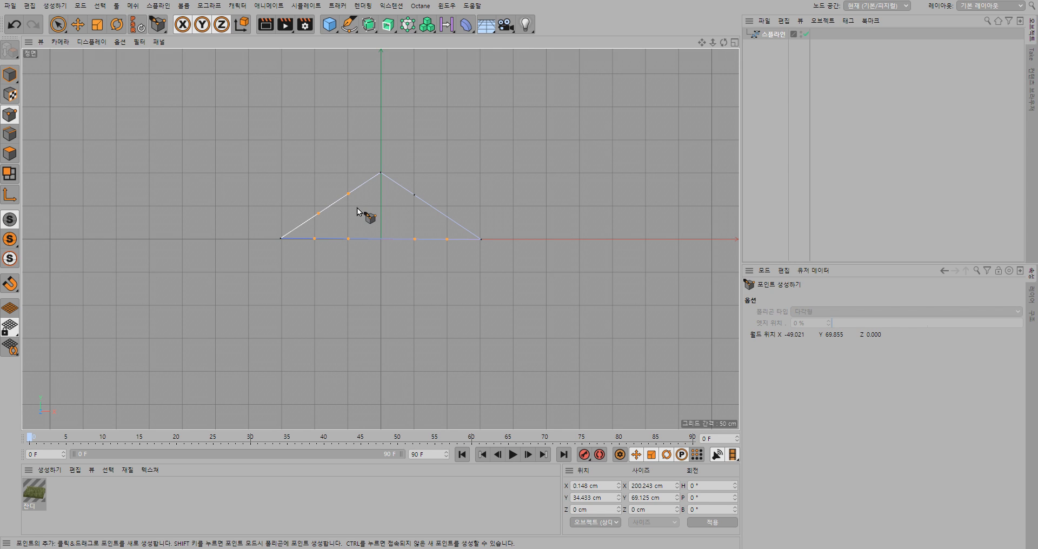
key(space)
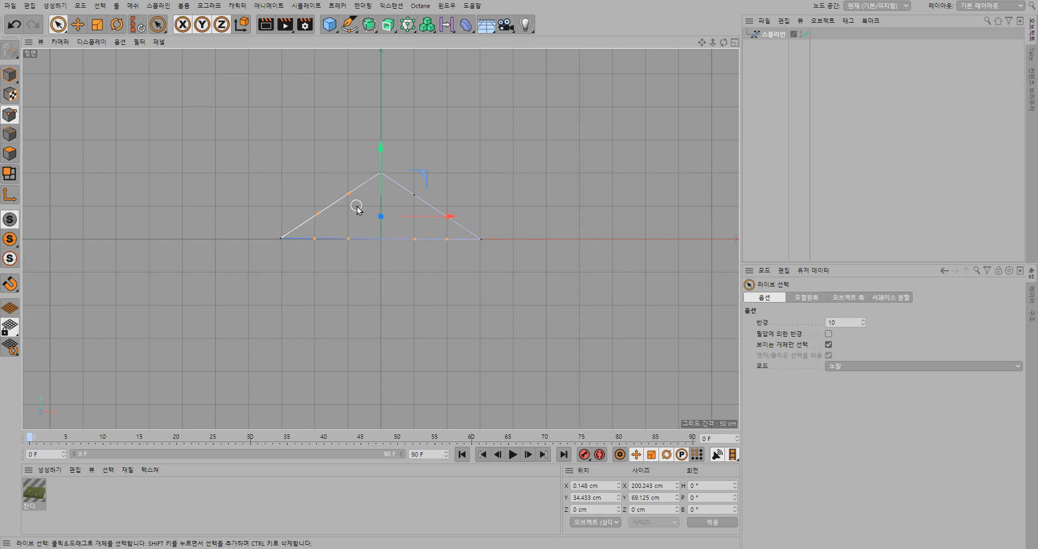
- Try Live Selection on the left sloping edge's added points, then select the two added points on the left half of the base
click(344, 164)
click(351, 192)
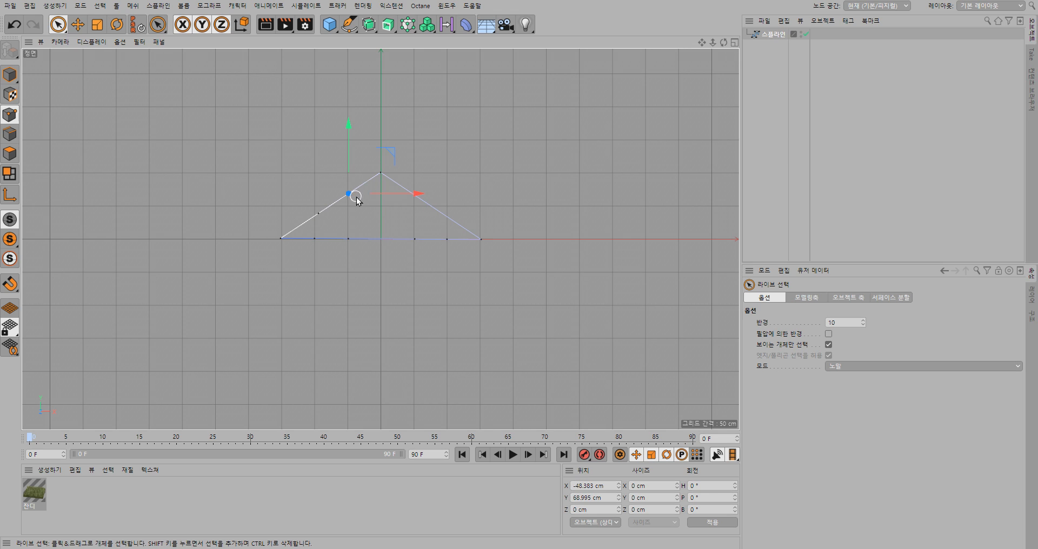
click(325, 168)
drag(317, 212, 354, 193)
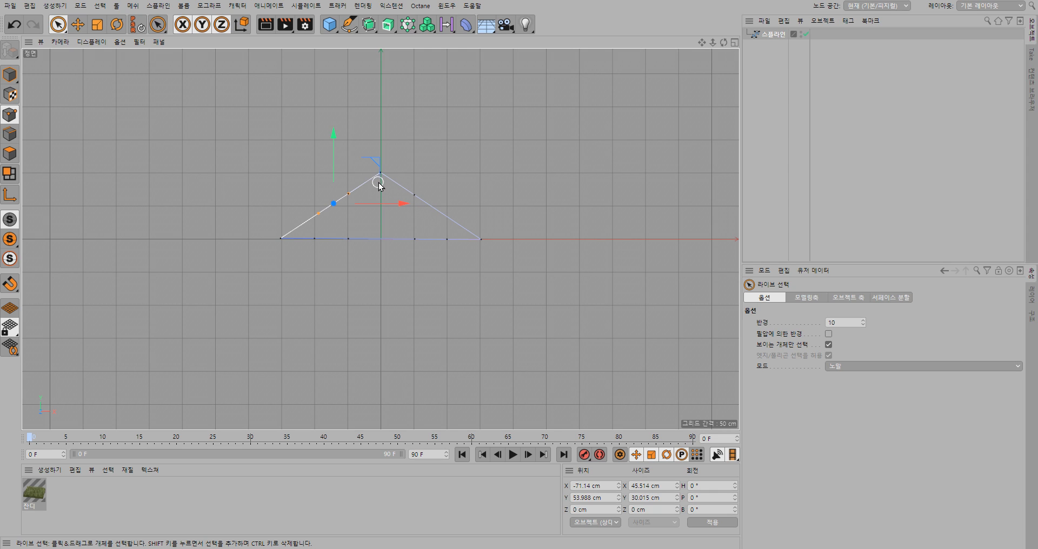
click(360, 257)
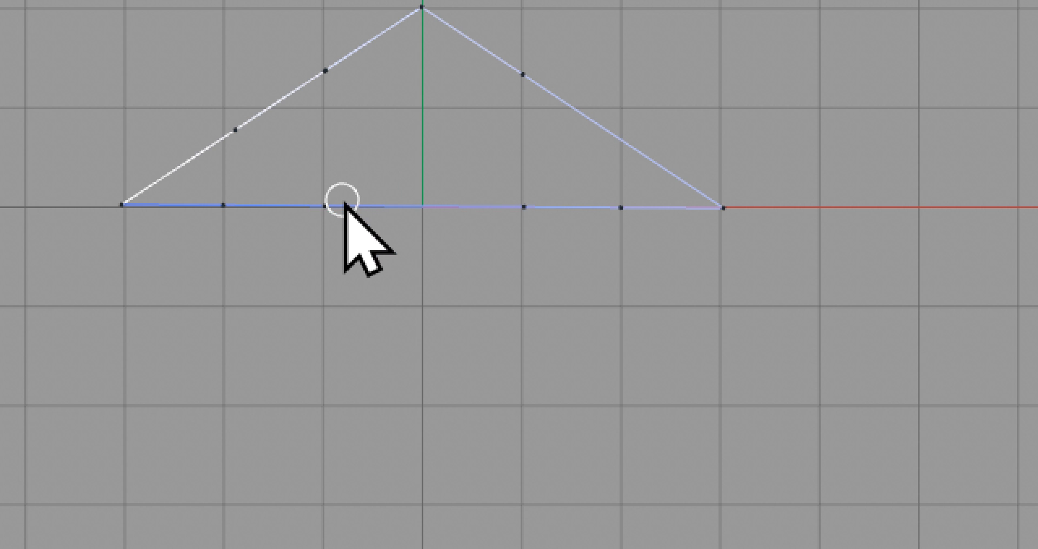
mouse_move(330, 207)
mouse_down()
mouse_move(200, 211)
mouse_move(209, 224)
mouse_up()
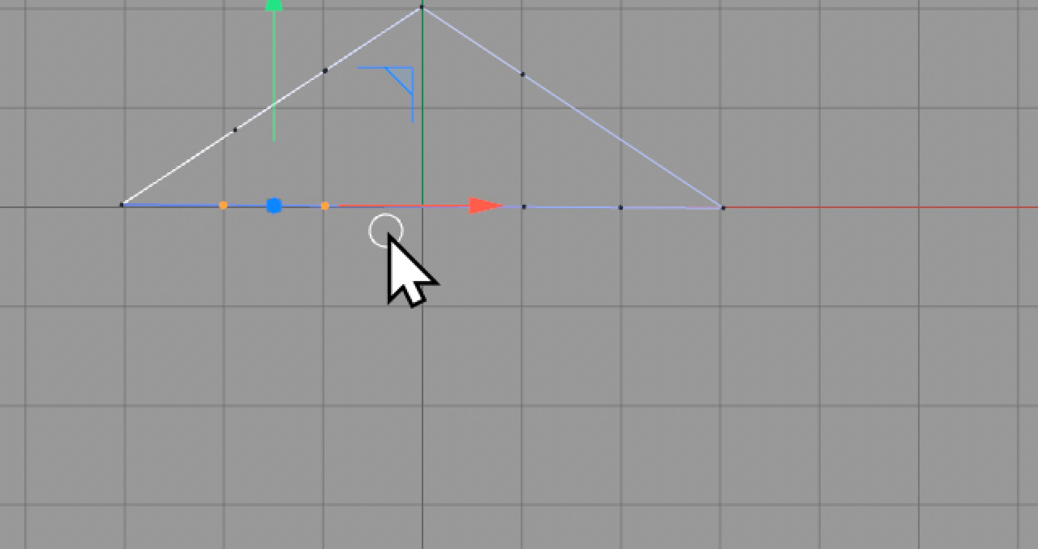
- Delete the added points on the left half of the base and on the left sloping edge
click(324, 244)
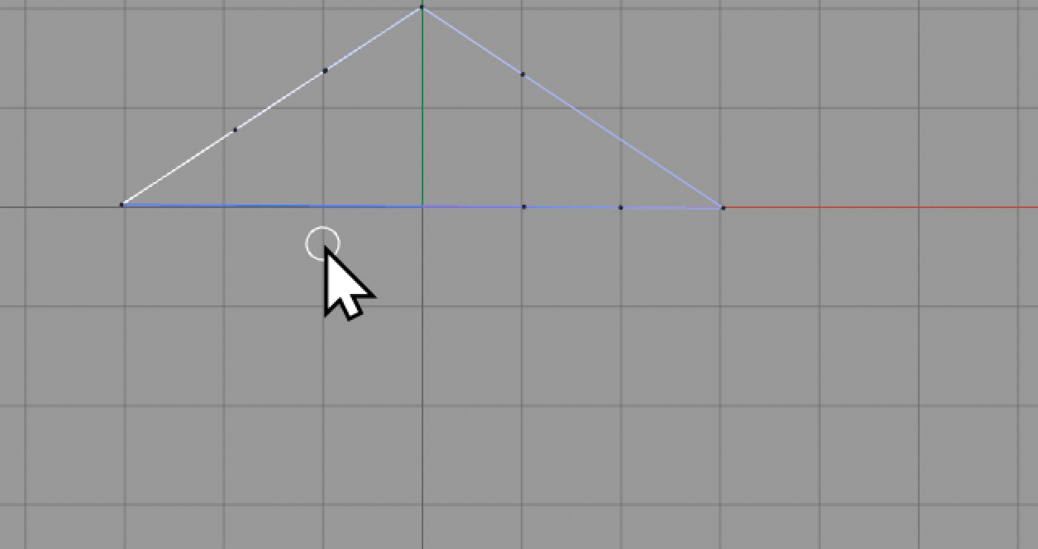
drag(229, 134, 321, 75)
click(333, 146)
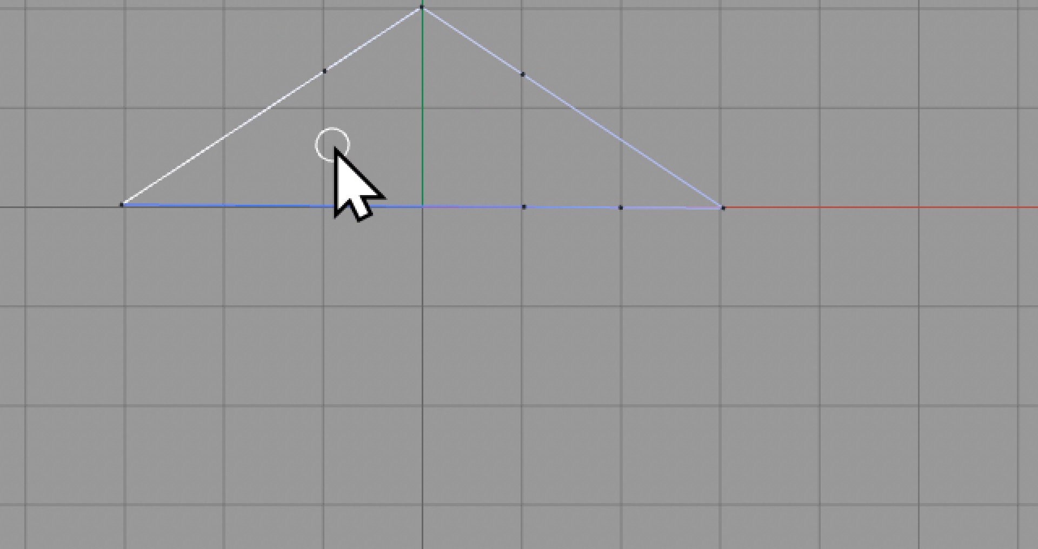
click(325, 69)
click(355, 122)
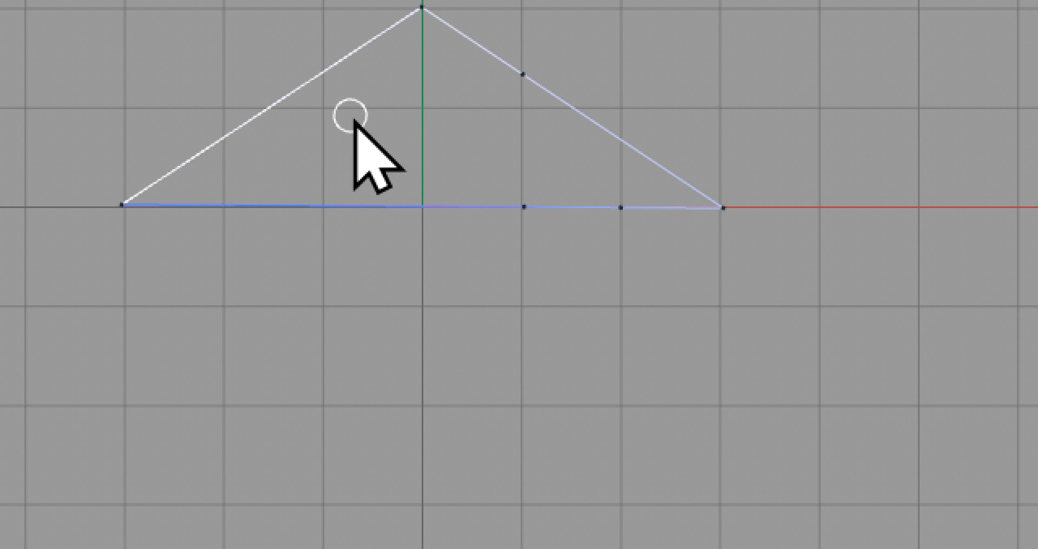
- Delete the remaining added points on the right sloping edge and the right half of the base
click(523, 75)
drag(532, 189, 532, 228)
key(Delete)
click(620, 207)
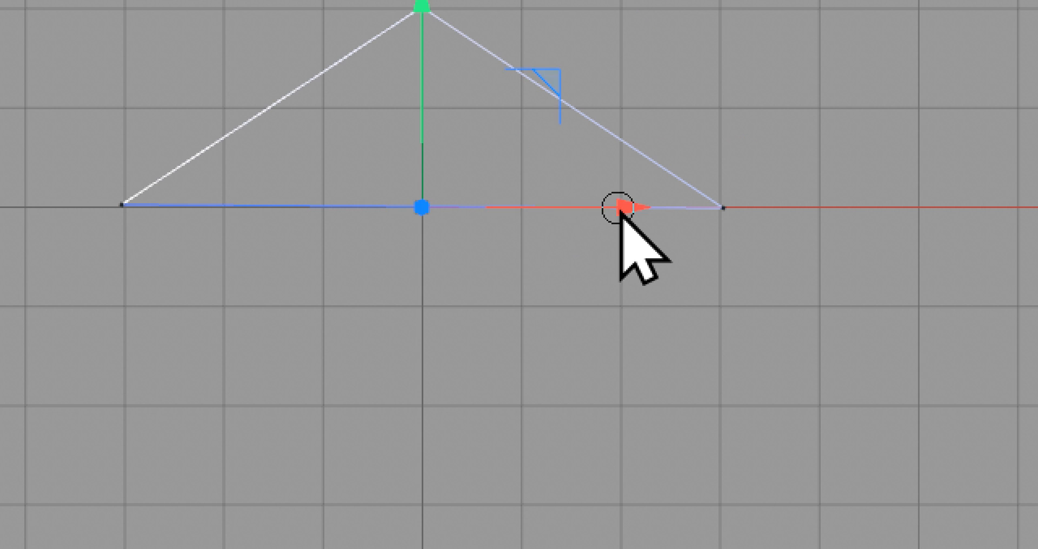
key(Delete)
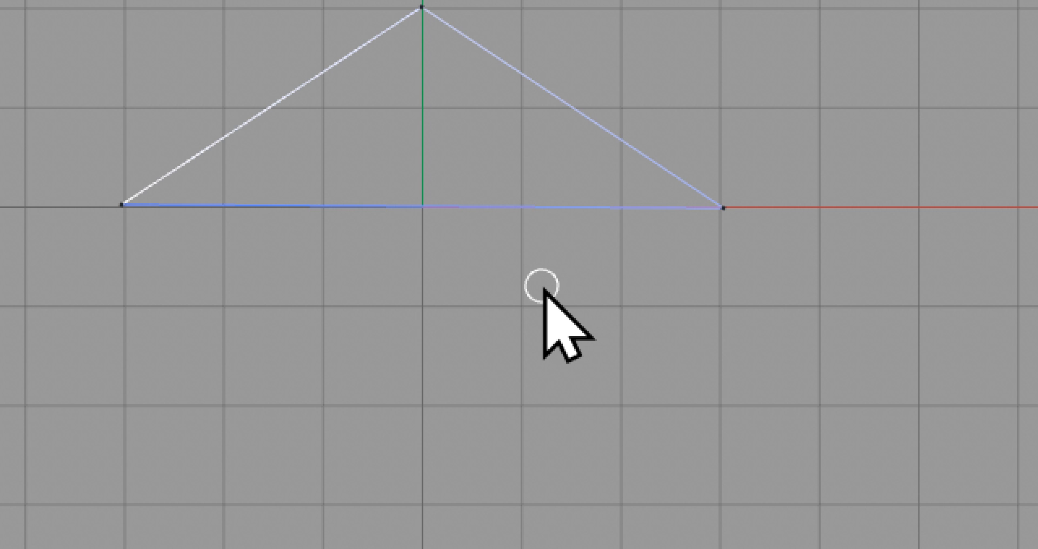
- Add a point at the middle of the triangle's base and move it to about 50 cm below the horizontal axis
key(m)
key(a)
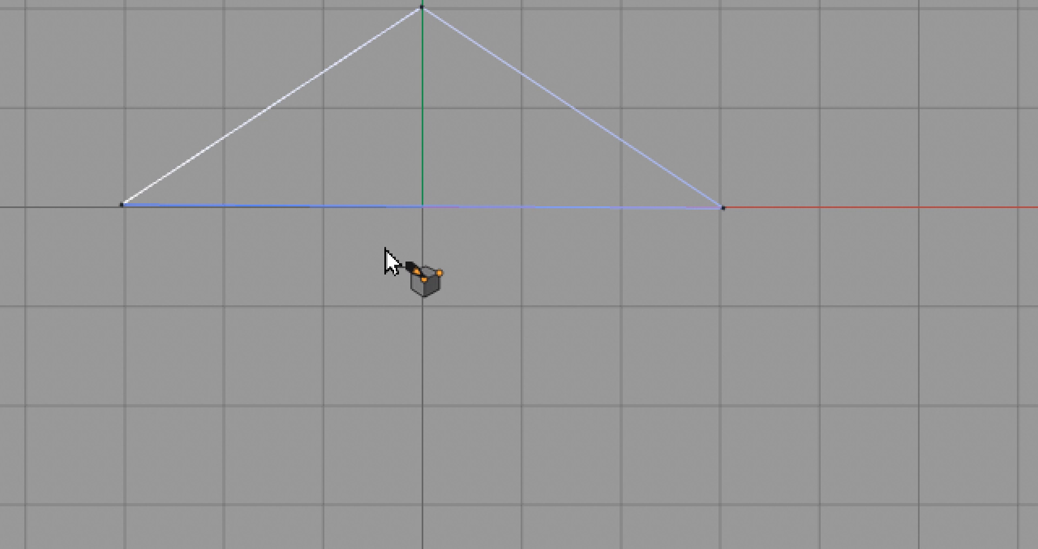
click(422, 207)
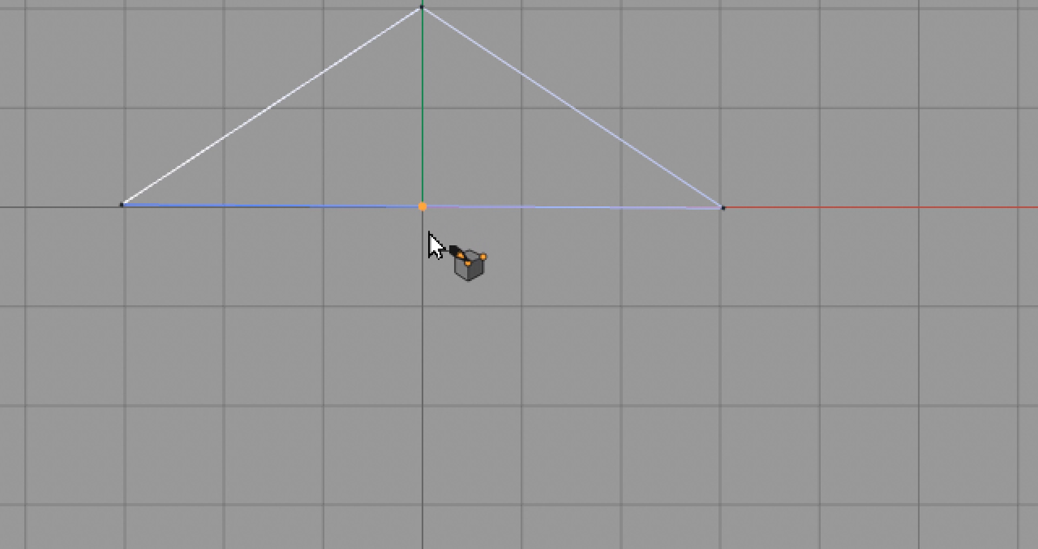
key(e)
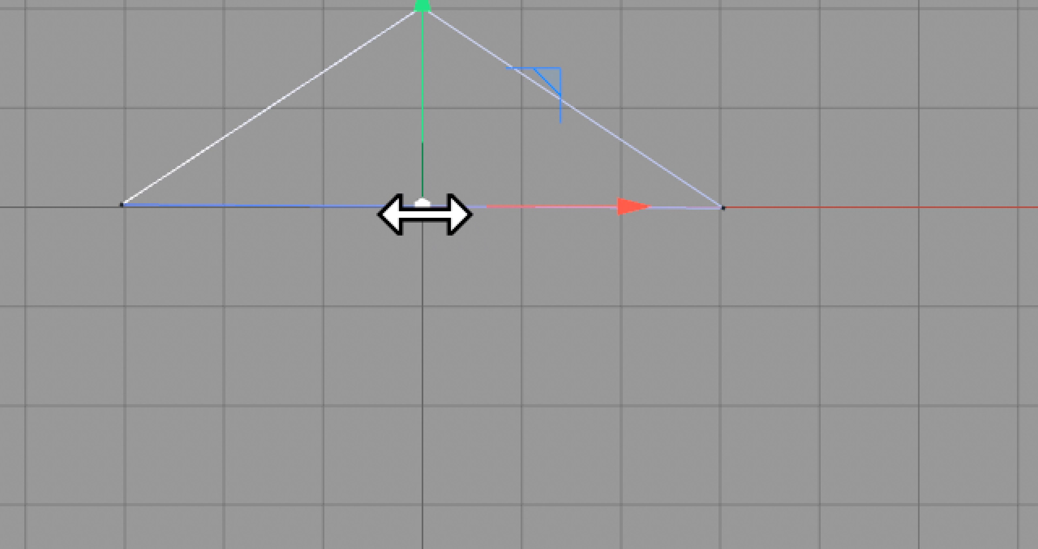
drag(423, 45, 422, 131)
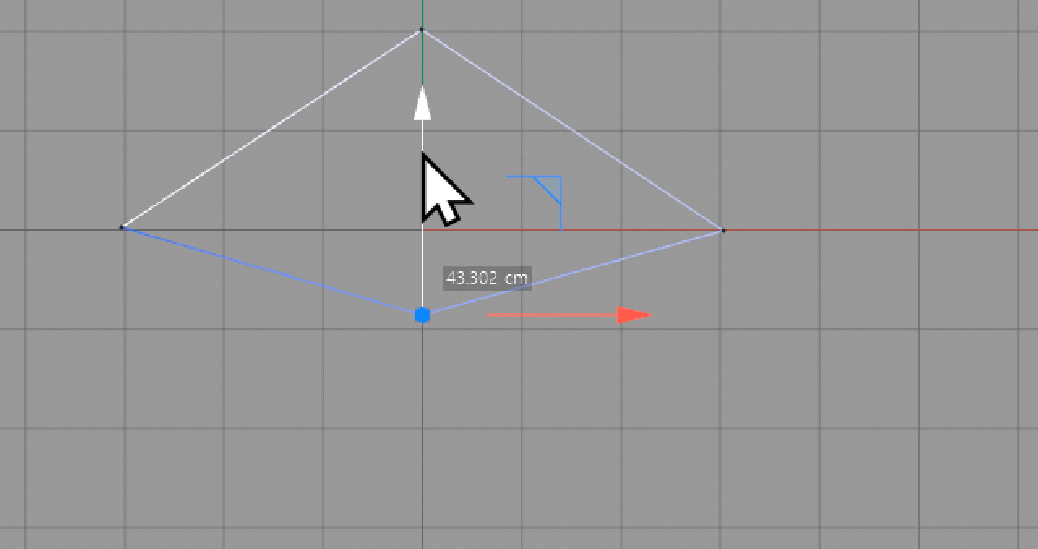
drag(556, 192, 563, 368)
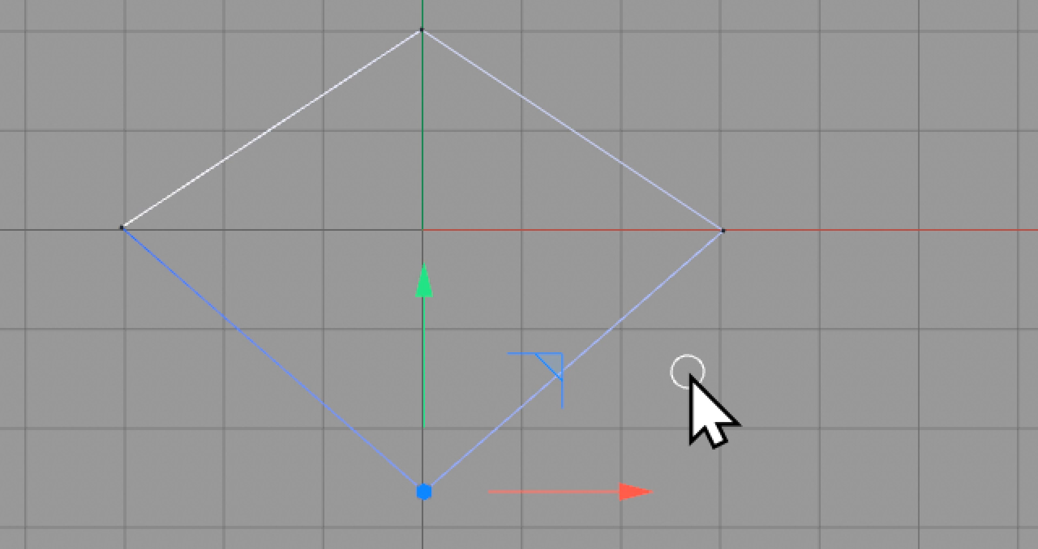
drag(558, 378, 555, 212)
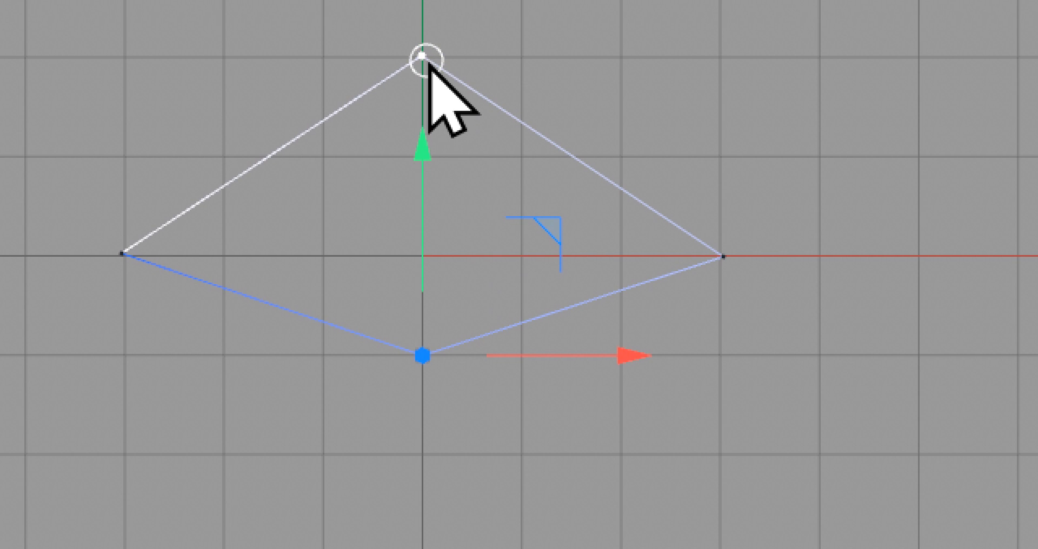
- Select the spline's apex point and apply Soft Interpolation to it
click(422, 31)
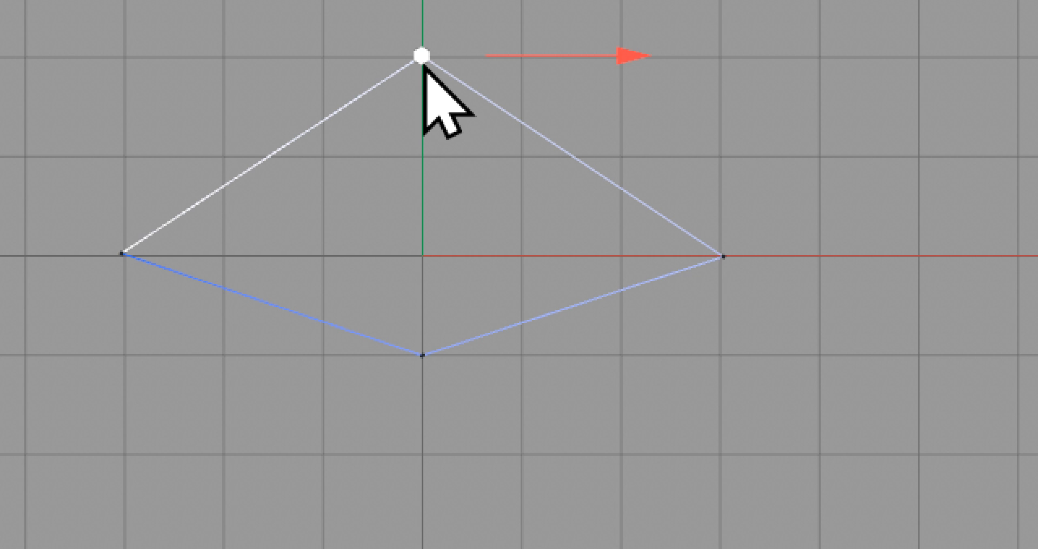
right_click(424, 71)
mouse_move(480, 364)
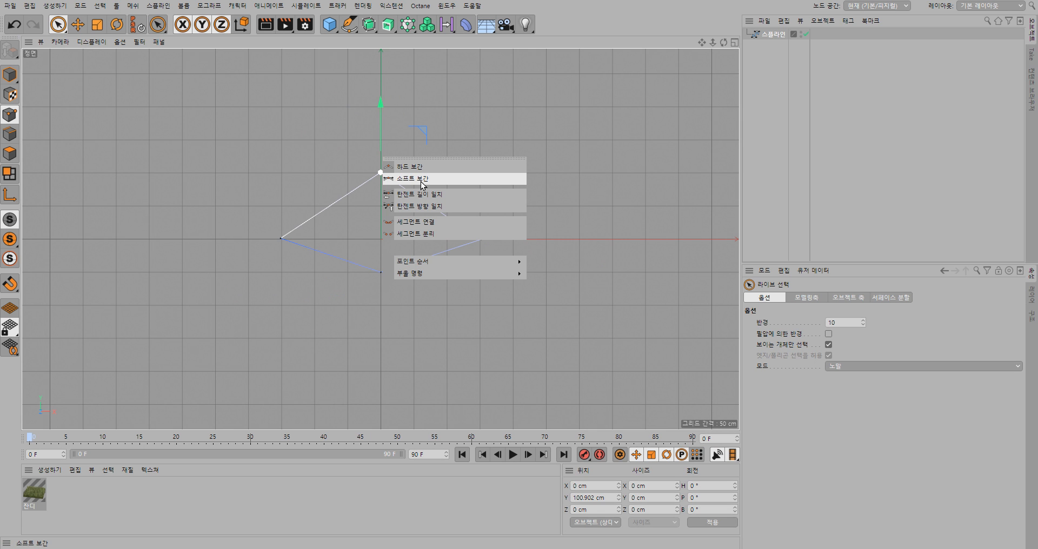
click(382, 173)
right_click(382, 173)
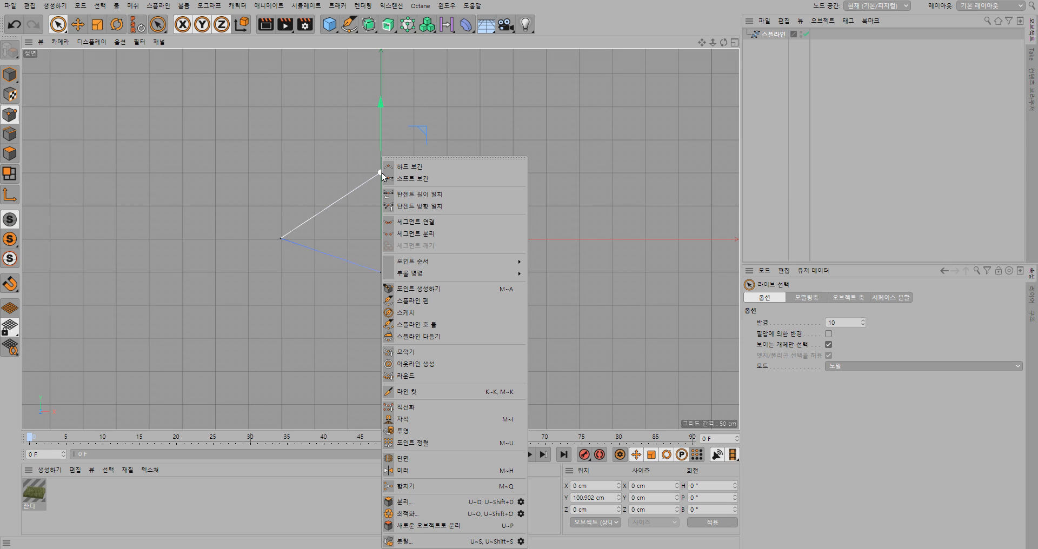
click(424, 183)
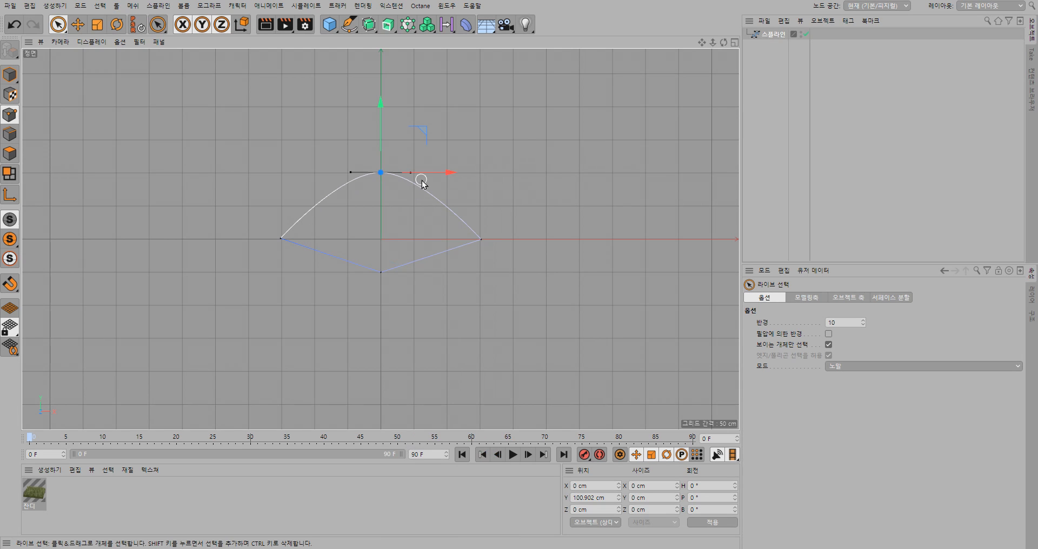
- Switch the apex point to Hard Interpolation and back to Soft Interpolation
right_click(381, 172)
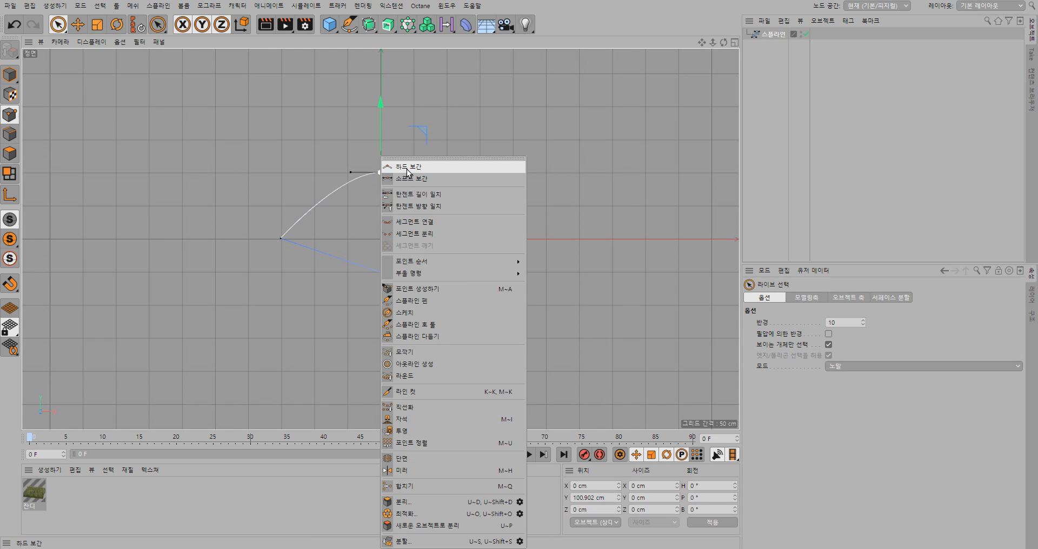
click(407, 180)
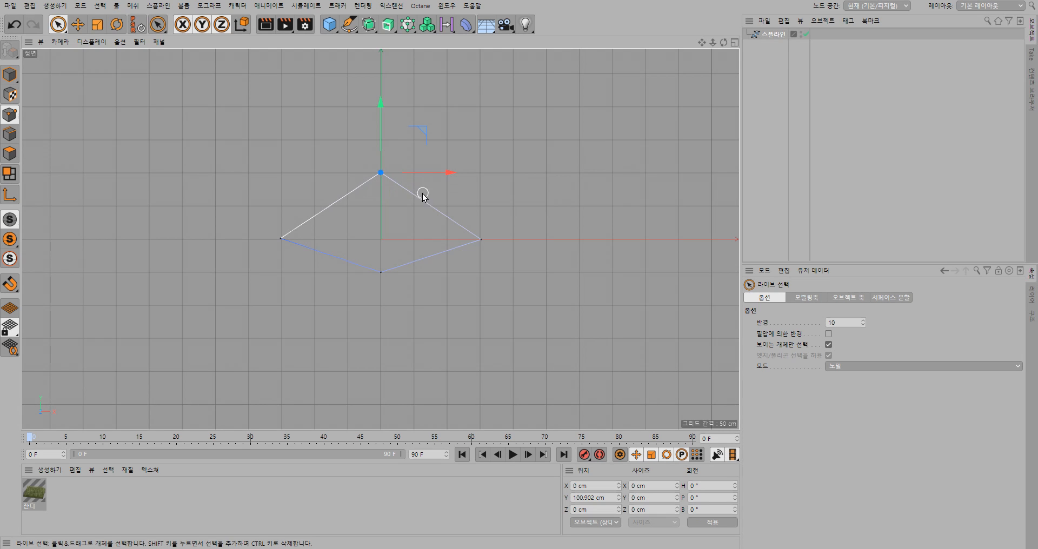
right_click(381, 173)
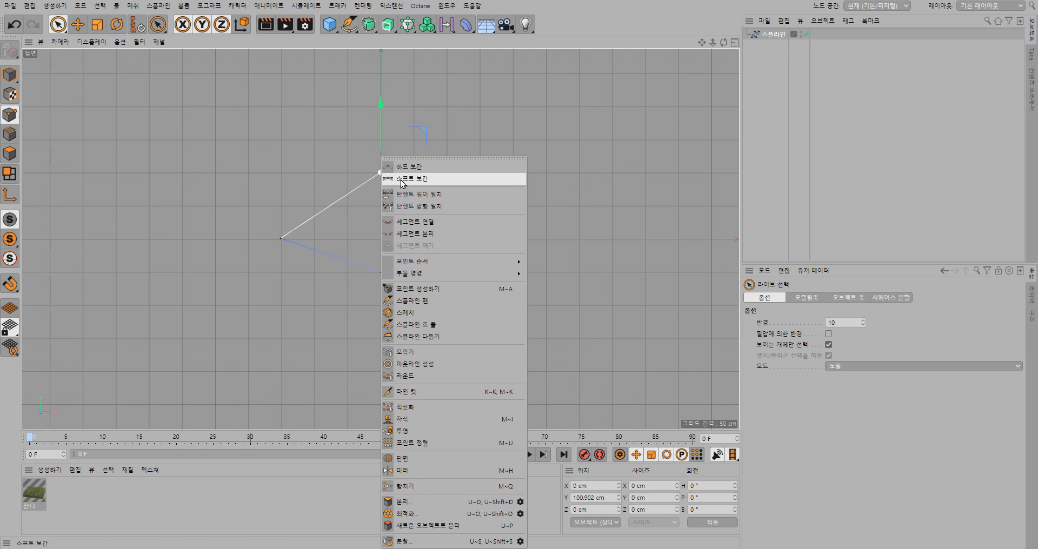
click(399, 180)
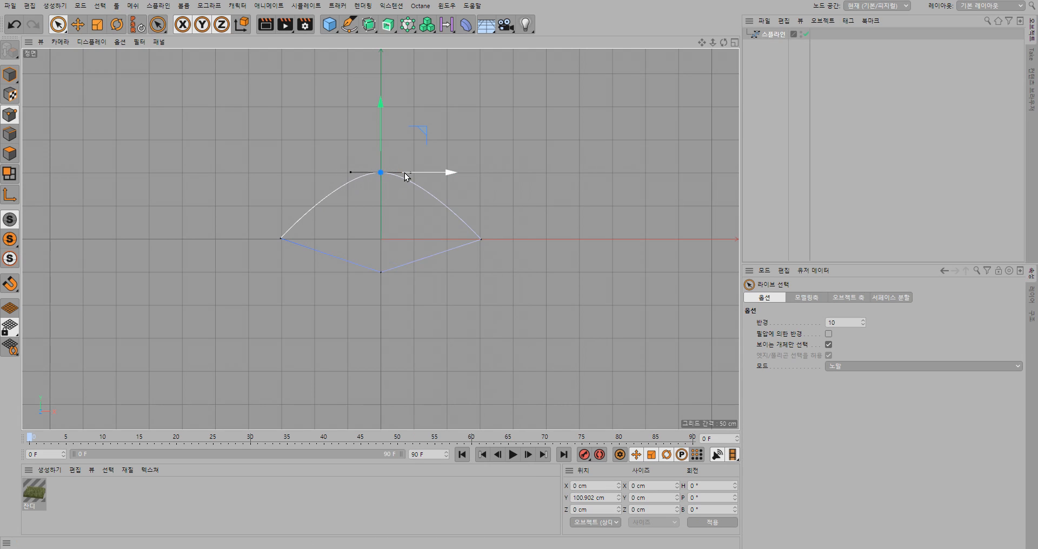
- With the Spline Pen, swing only the apex's left tangent handle steeply upward and slightly lengthen the right handle
click(350, 24)
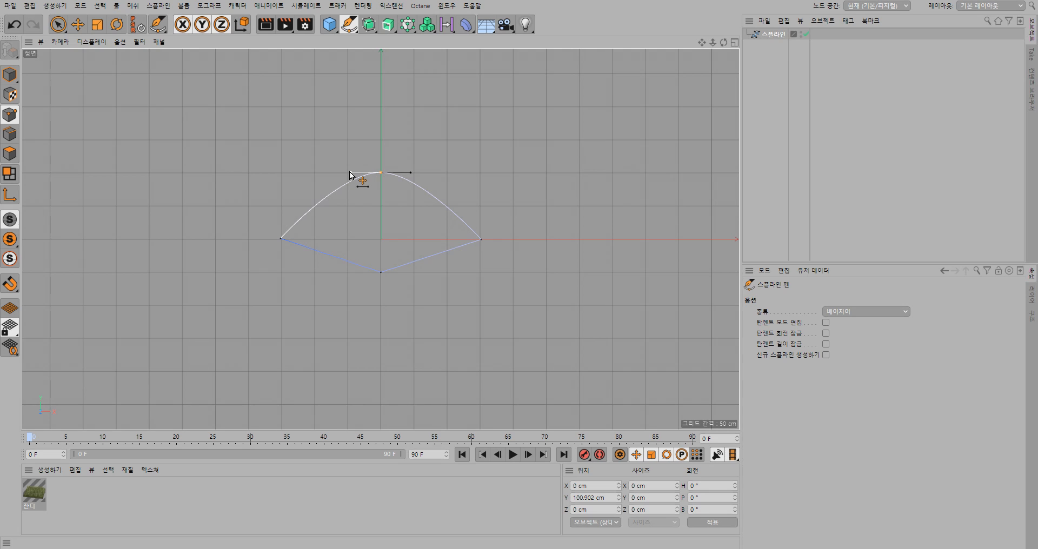
drag(350, 172, 376, 147)
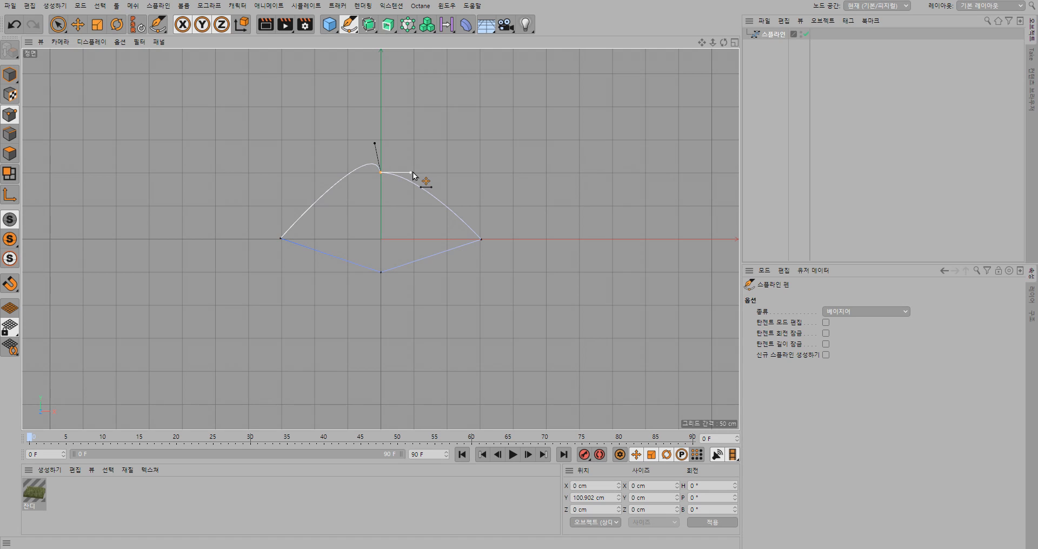
mouse_move(413, 174)
mouse_down()
mouse_move(403, 145)
mouse_move(400, 226)
mouse_move(354, 222)
mouse_move(397, 207)
mouse_move(417, 151)
mouse_move(422, 195)
mouse_move(378, 213)
mouse_move(421, 188)
mouse_move(409, 169)
mouse_move(359, 204)
mouse_move(437, 173)
mouse_move(372, 212)
mouse_move(401, 200)
mouse_move(426, 176)
mouse_up()
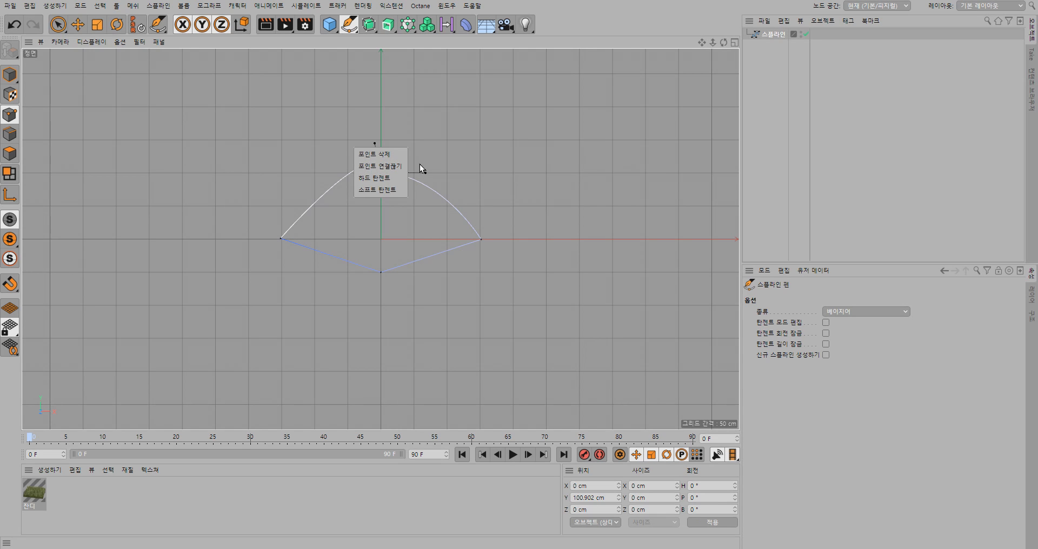
click(417, 160)
- Apply Equal Tangent Direction to the apex point and rotate its aligned tangent to nearly horizontal
right_click(398, 160)
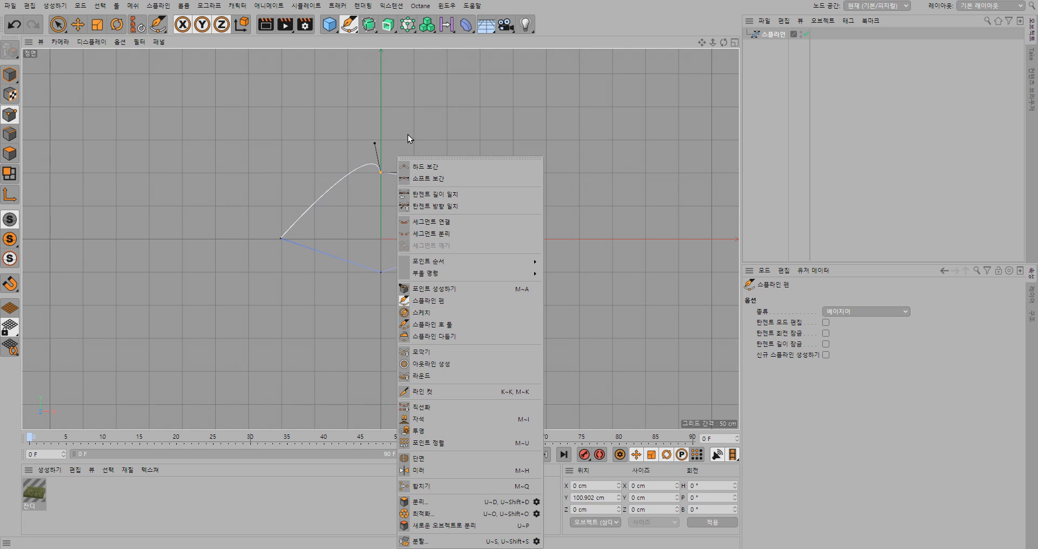
key(Escape)
right_click(425, 122)
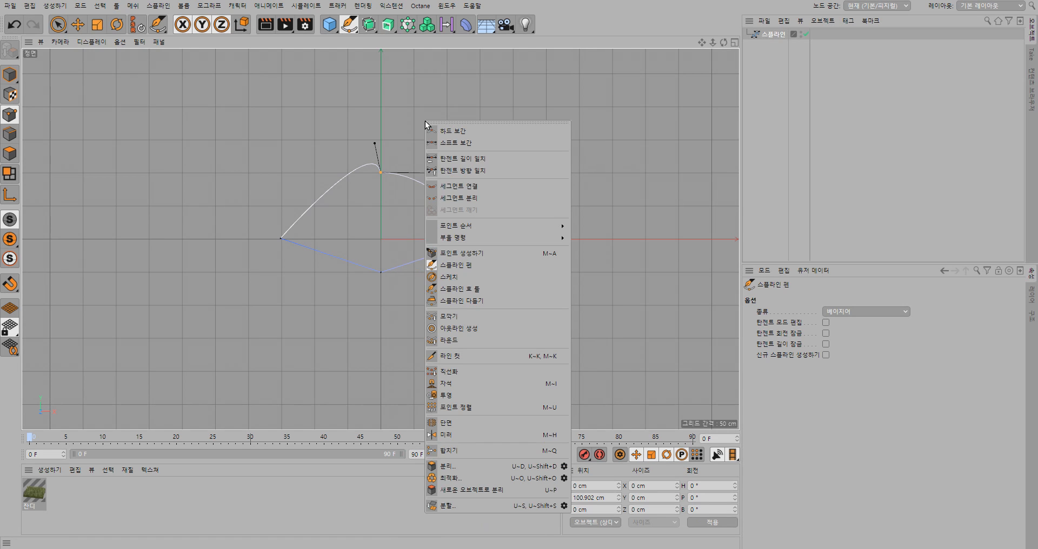
click(467, 172)
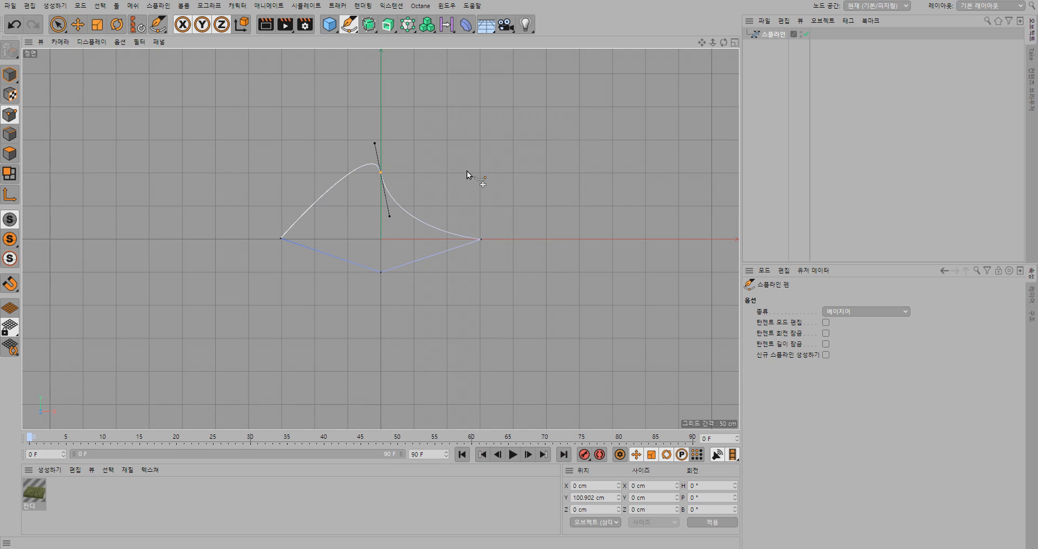
drag(392, 219, 422, 175)
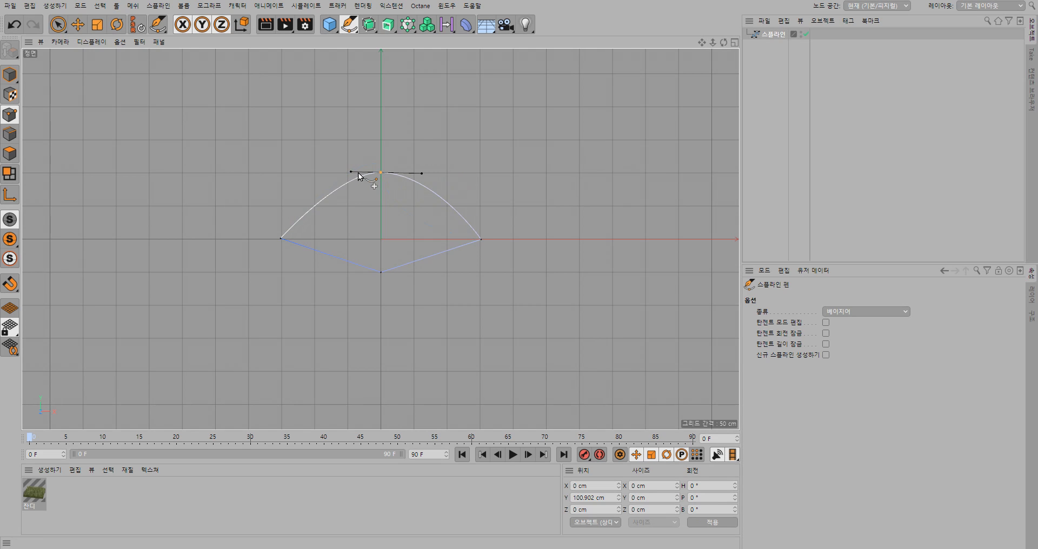
- Shorten the apex's left tangent handle and even out both handles with Equal Tangent Length
mouse_move(356, 172)
mouse_down()
mouse_move(378, 172)
mouse_move(368, 172)
mouse_up()
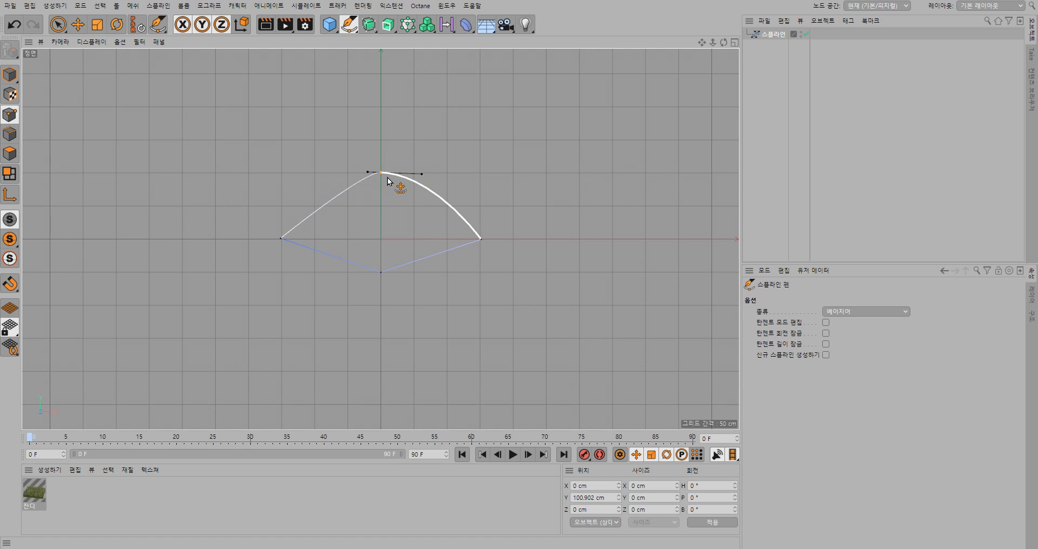
right_click(462, 131)
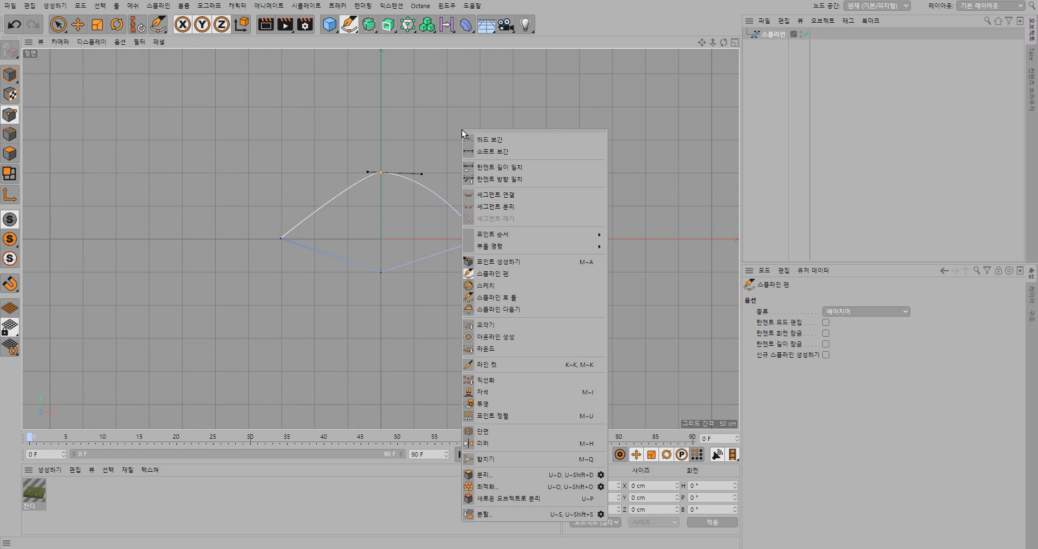
click(492, 168)
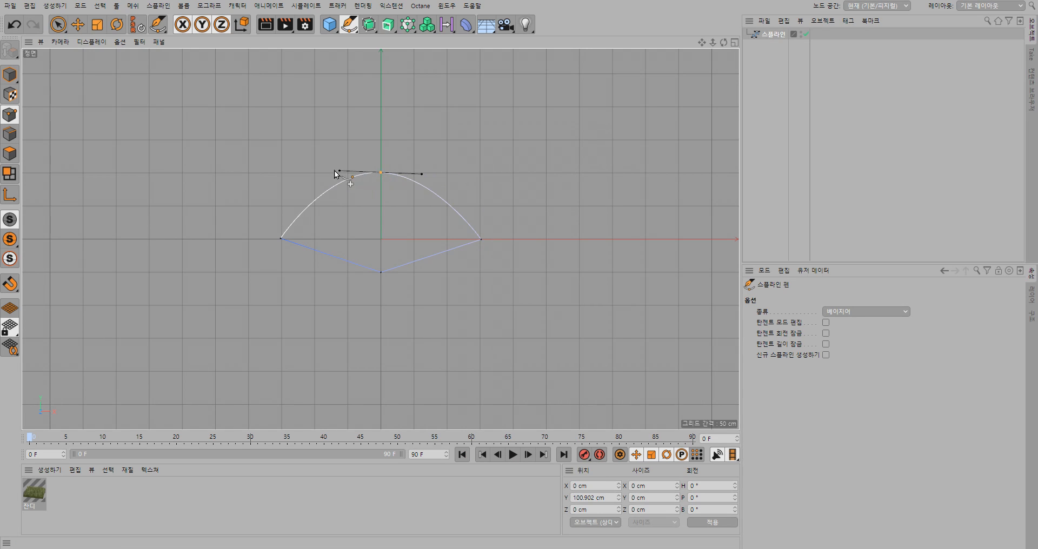
- Shorten the apex's right tangent handle and match the handles again with Equal Tangent Length
drag(422, 174, 390, 173)
right_click(430, 163)
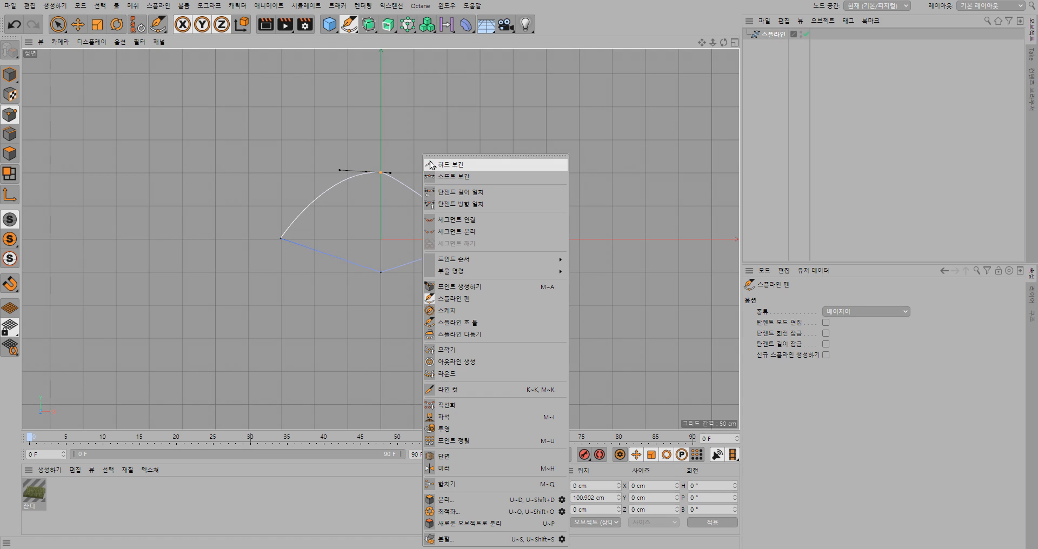
click(440, 192)
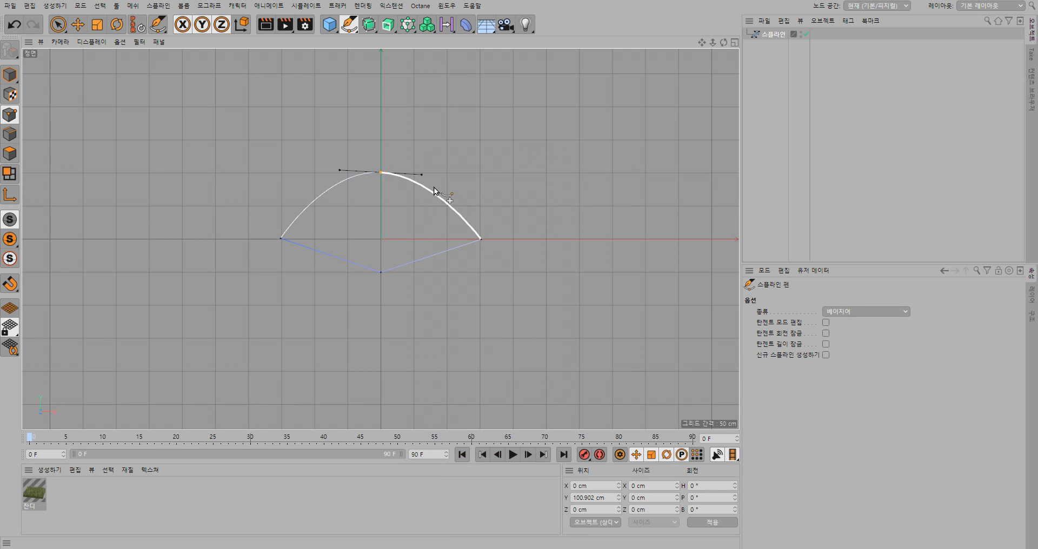
- Tilt the apex tangent up toward the left with a short right handle, and apply Equal Tangent Length
drag(422, 174, 364, 149)
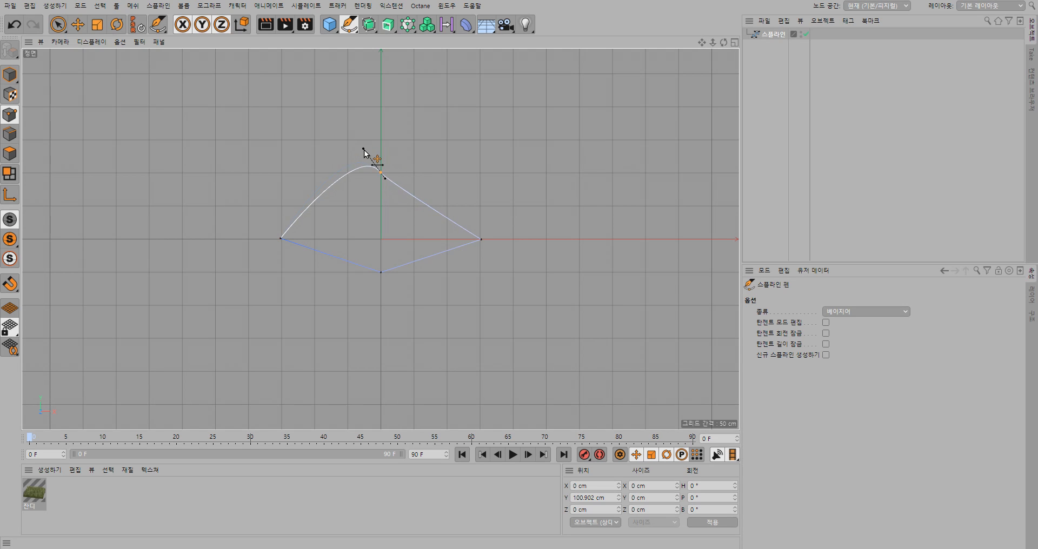
right_click(400, 162)
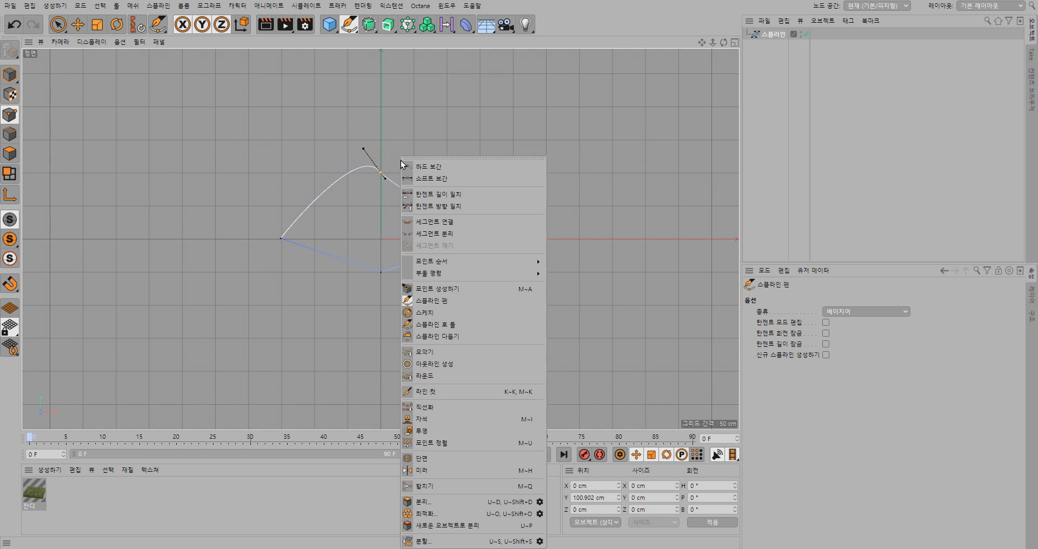
click(436, 195)
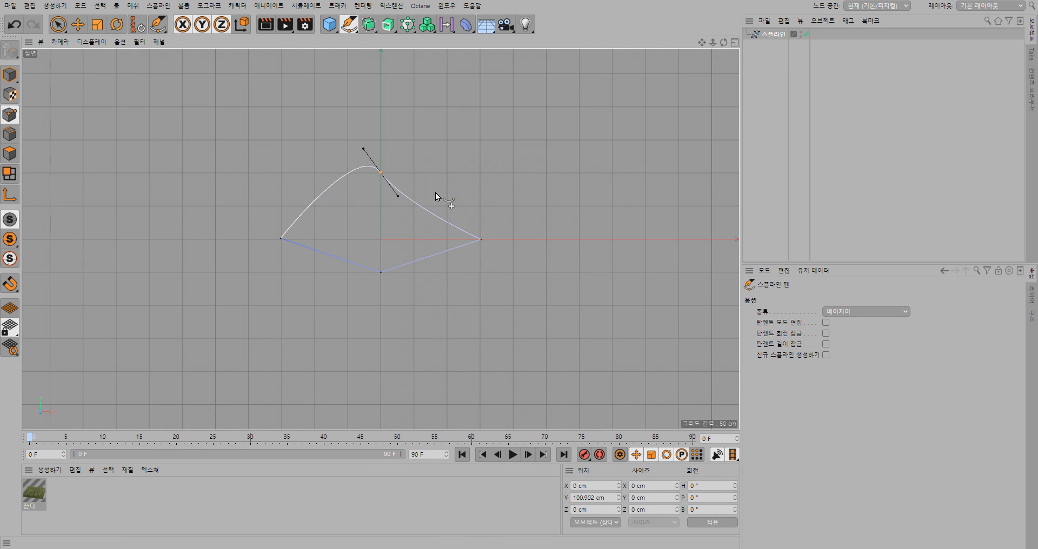
right_click(417, 157)
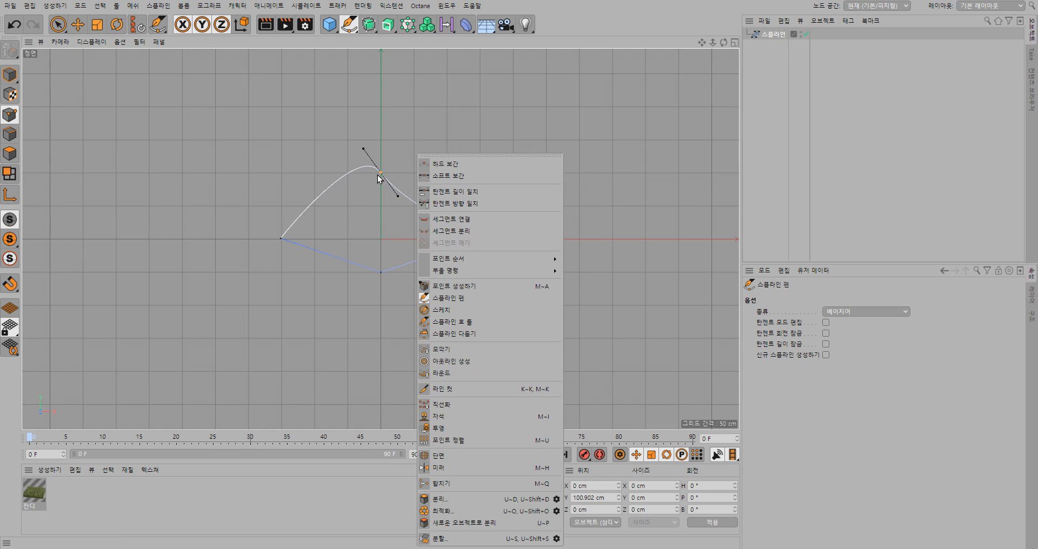
- Try to draw a roughly semicircular arc with the Spline Arc Tool in the empty area beside the existing spline's left corner
click(352, 31)
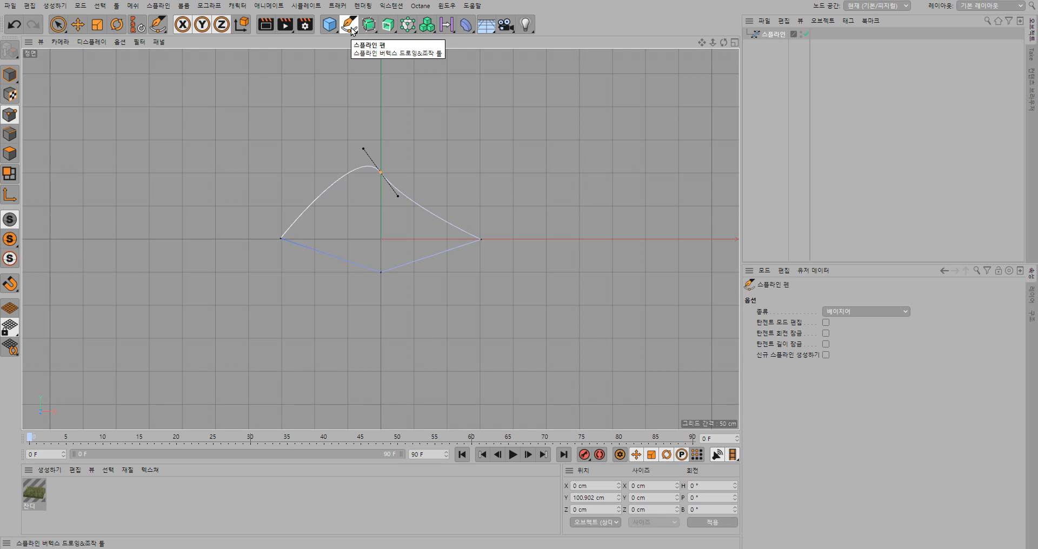
click(351, 26)
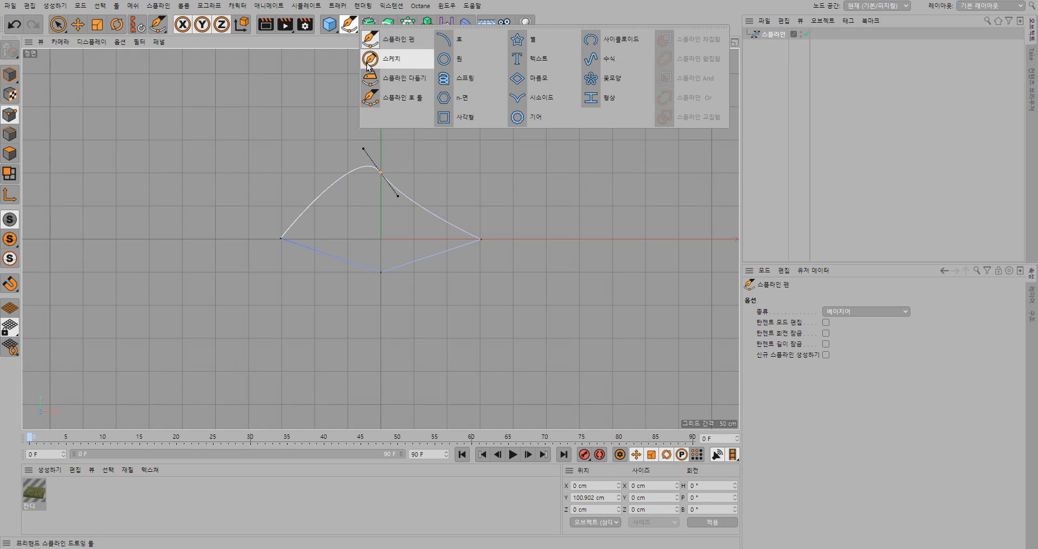
click(382, 99)
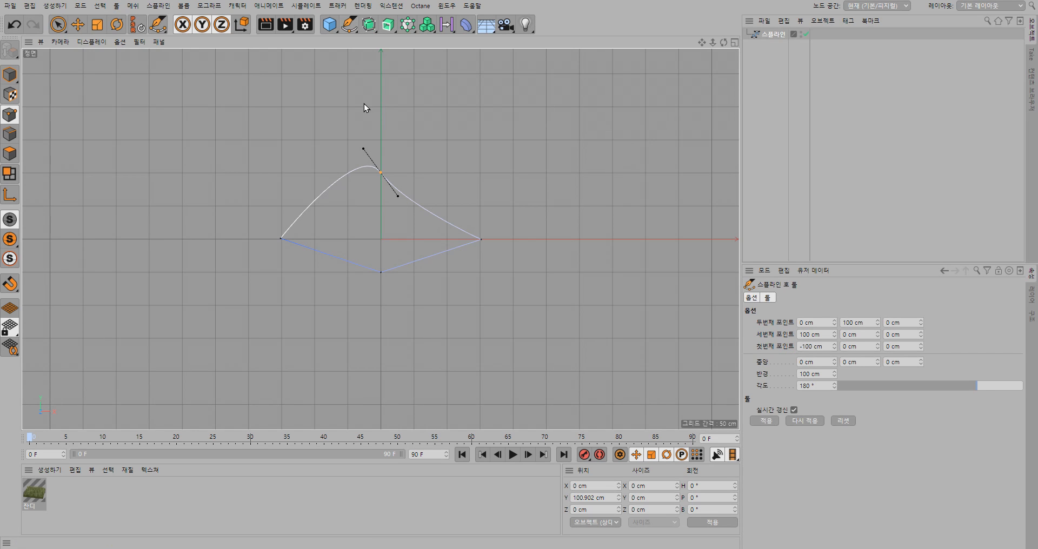
click(105, 232)
click(351, 25)
click(373, 96)
drag(132, 211, 174, 190)
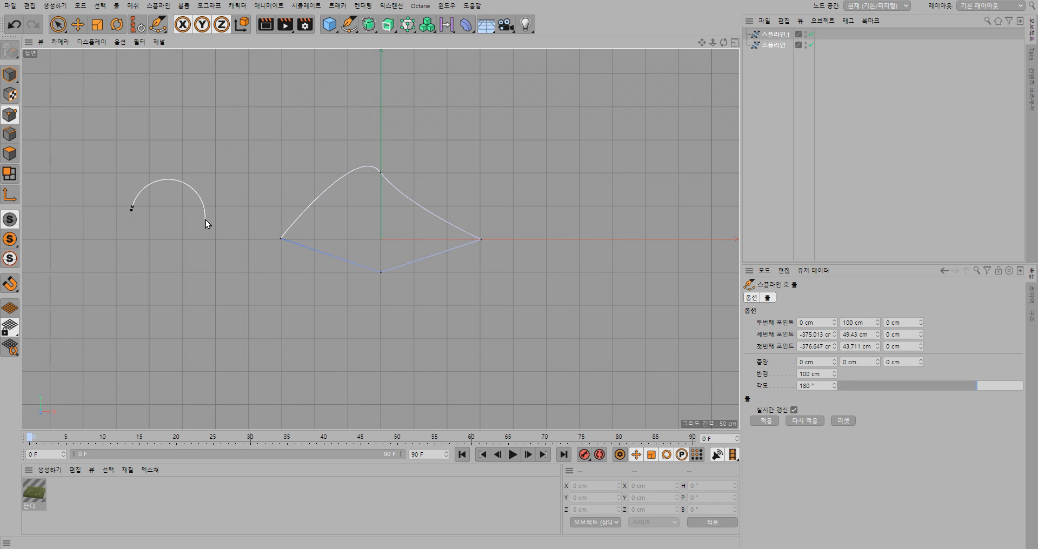
key(Escape)
- Draw a short separate segment and, below it, a line leading into a nearly closed arc of about 73 cm radius and 311°
drag(133, 267, 124, 258)
drag(189, 316, 228, 308)
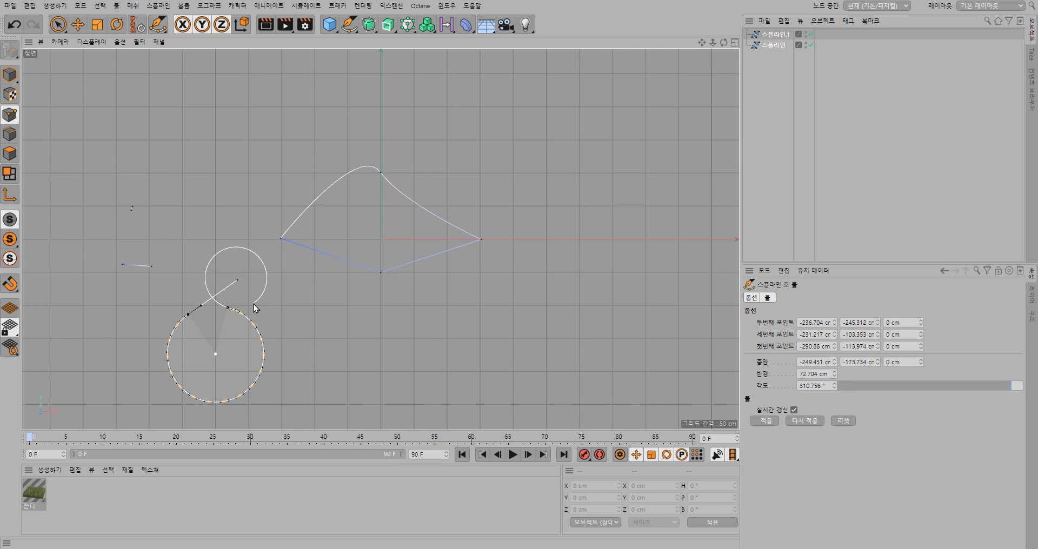
key(Escape)
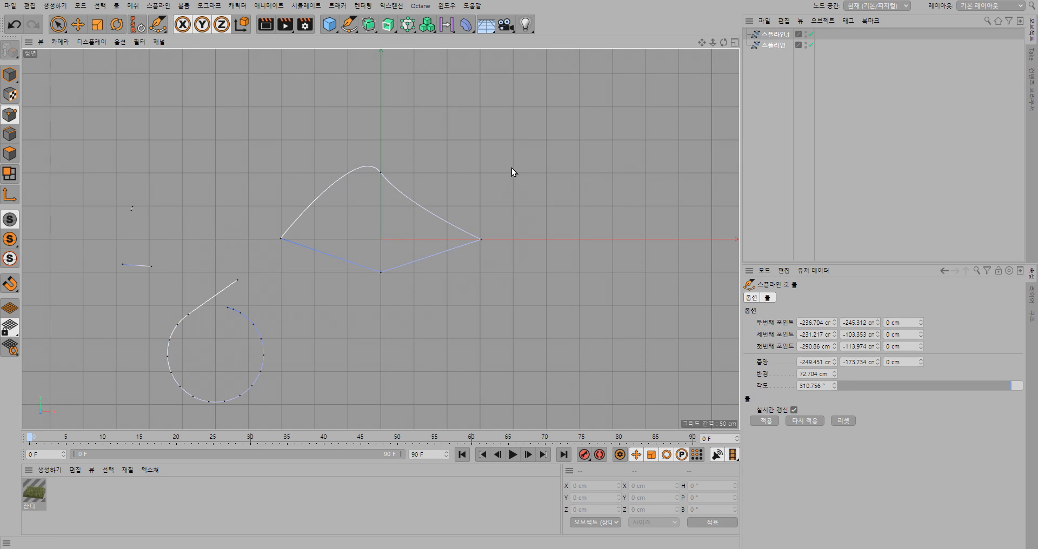
- Draw a horizontal line about 100 cm long continued by three connected arcs of about 32, 46 and 33 cm radius, right of the original spline
drag(557, 166, 577, 171)
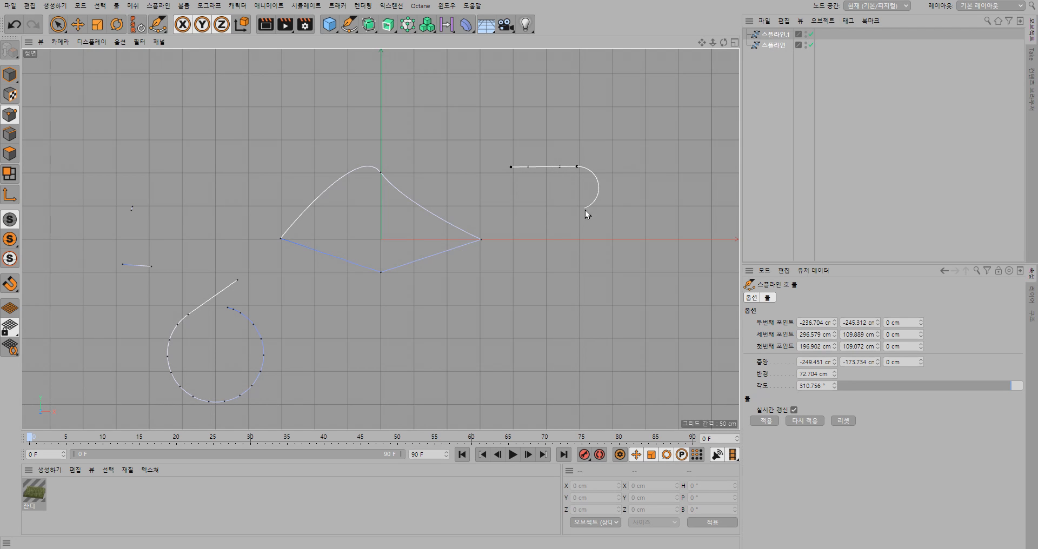
click(560, 200)
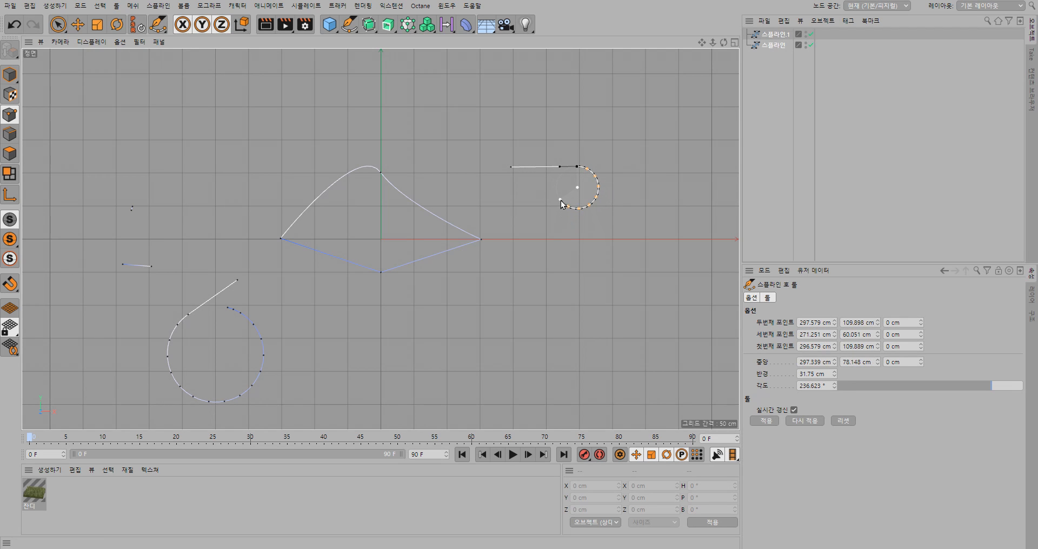
click(554, 243)
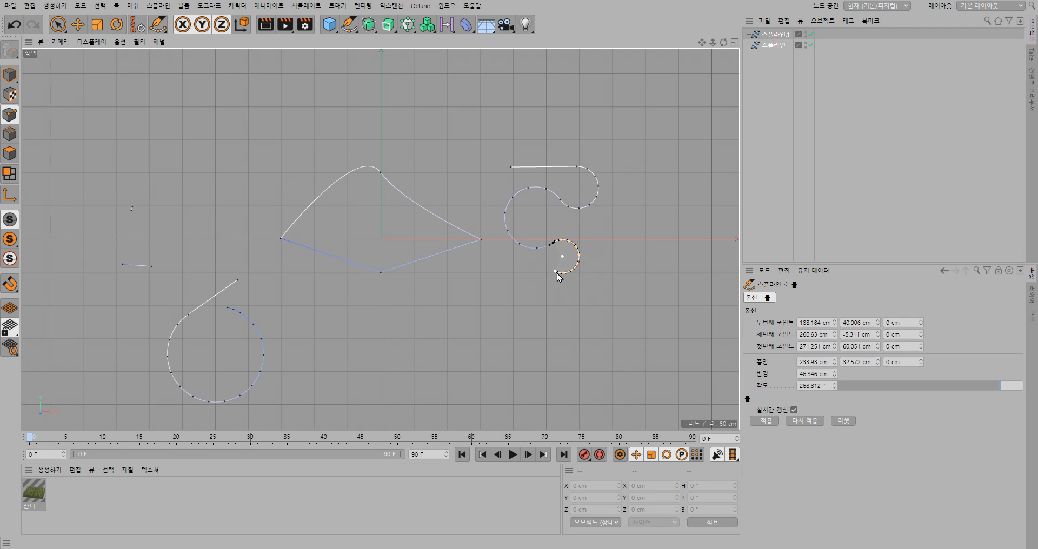
click(551, 278)
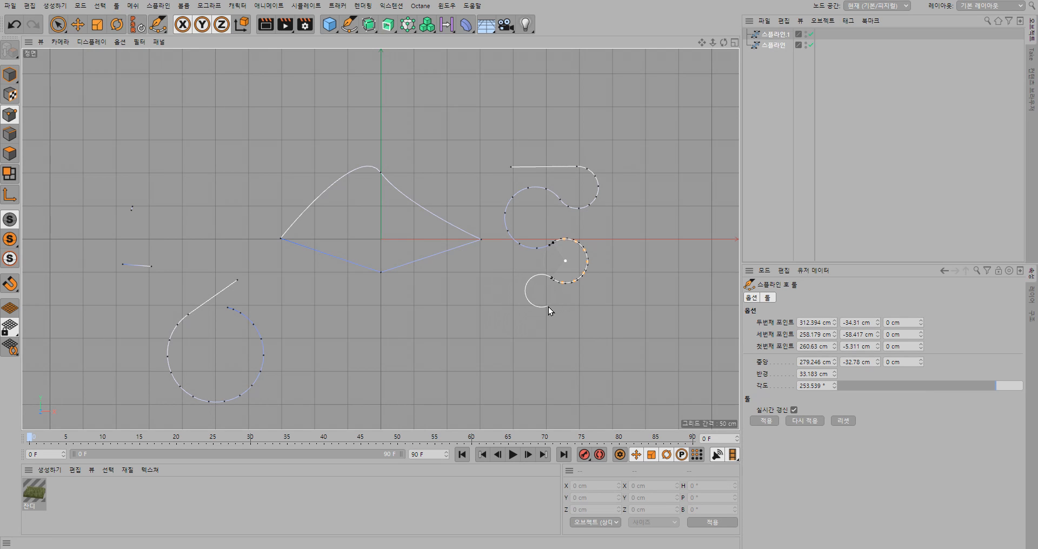
key(Escape)
- Move individual points of the lowest arc in the chain outward with the Spline Arc Tool to deform it into an angular shape
key(9)
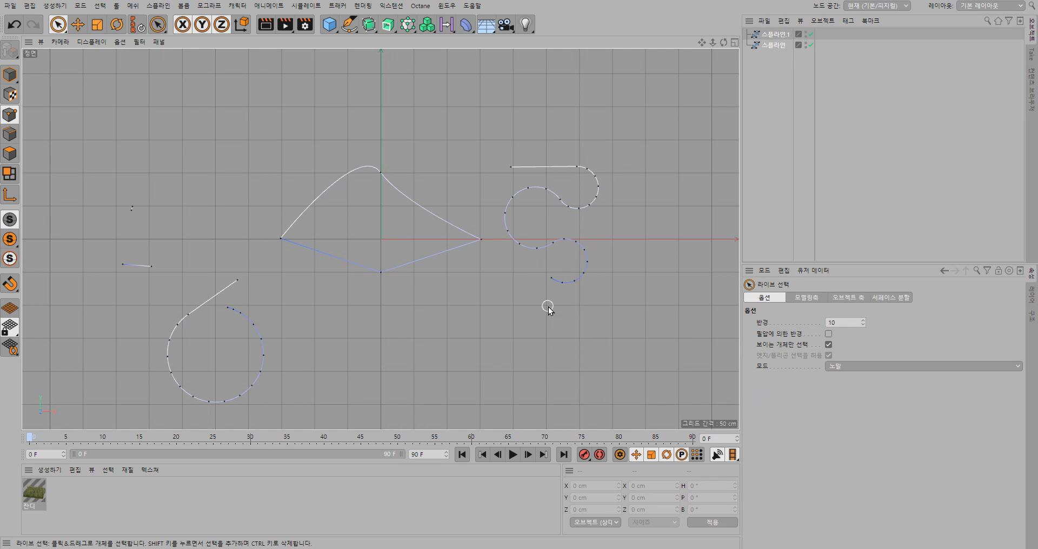
key(space)
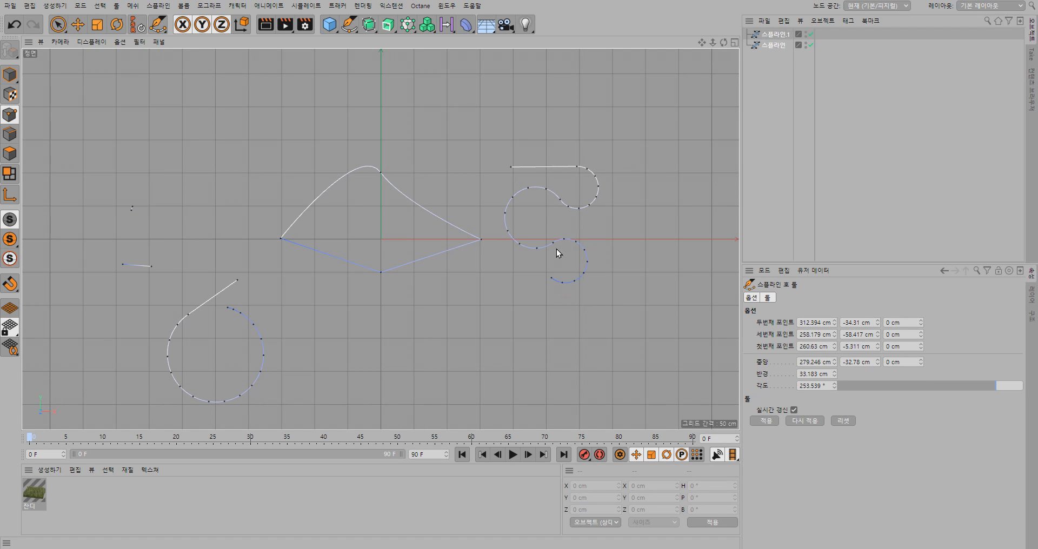
click(561, 204)
drag(583, 274, 595, 226)
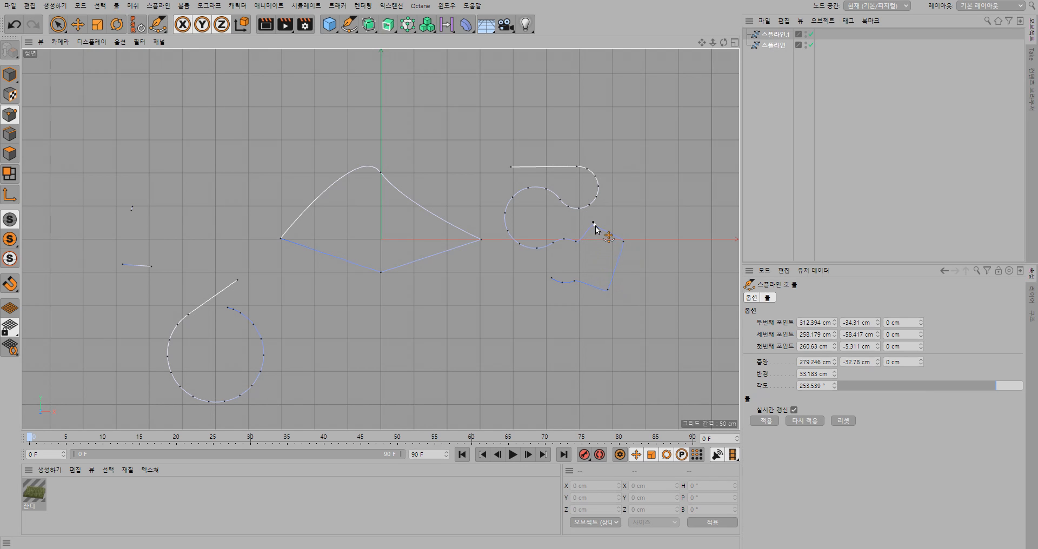
click(623, 242)
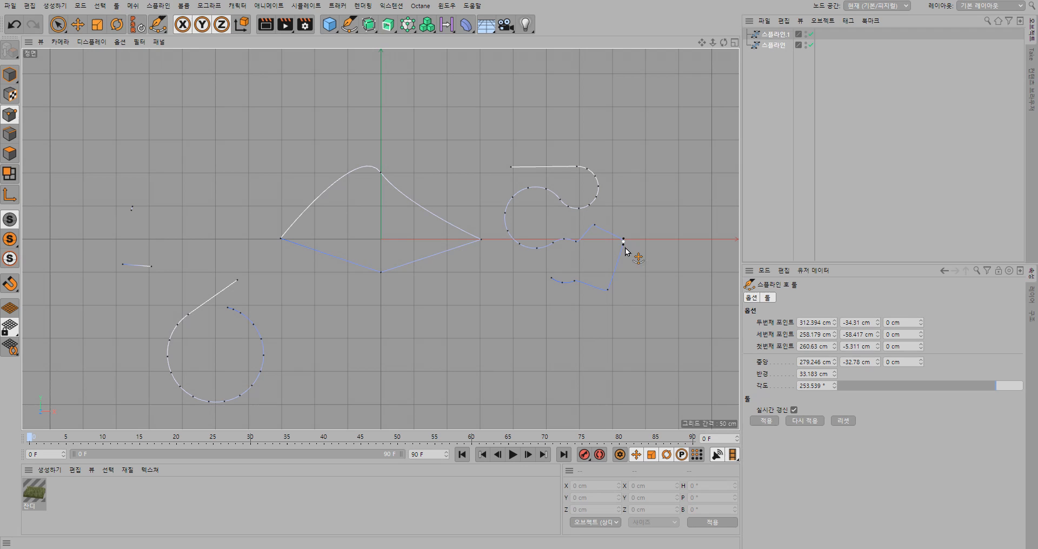
click(539, 249)
click(450, 116)
- Select both spline objects and delete them from the scene
key(9)
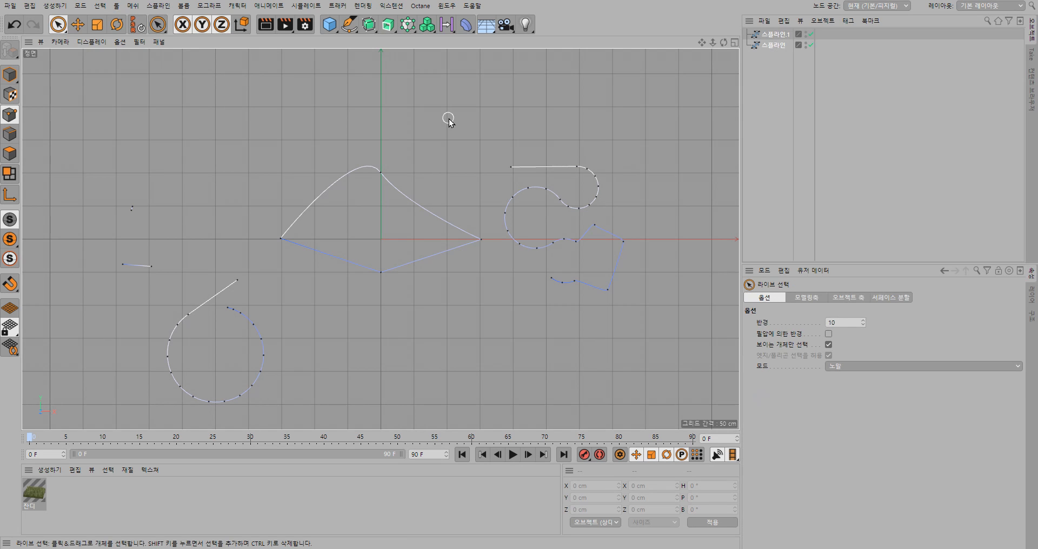
drag(807, 83, 743, 24)
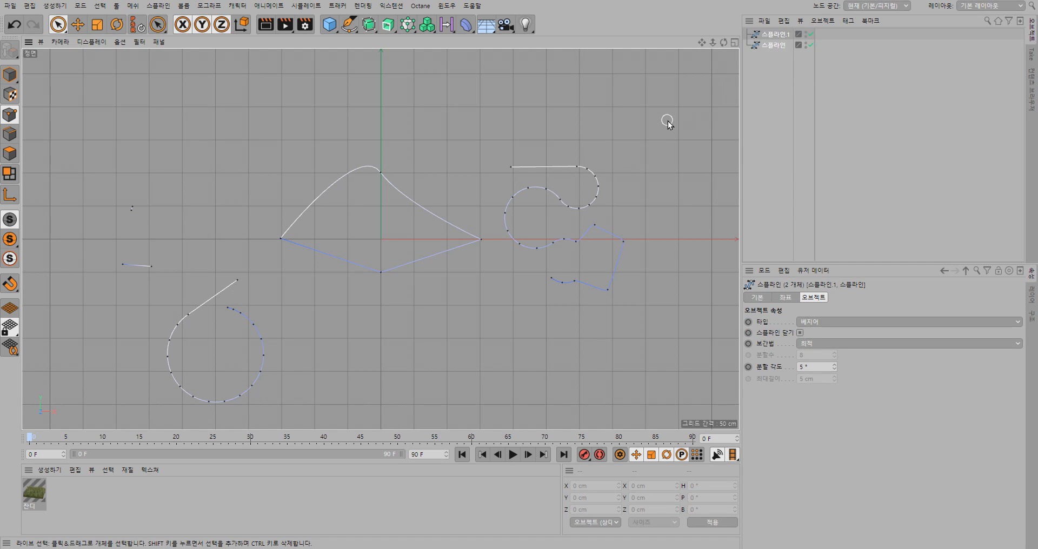
key(Return)
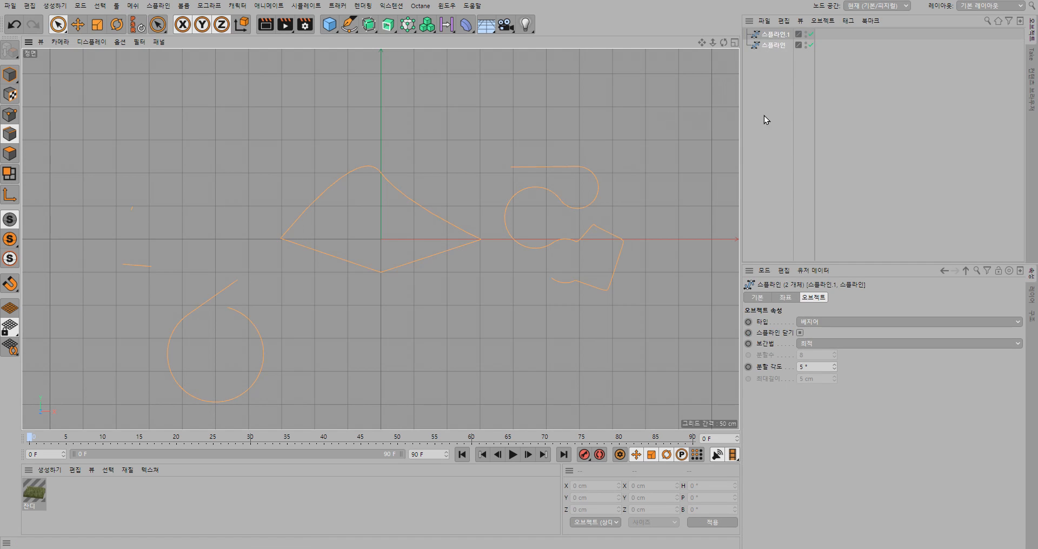
drag(793, 105, 751, 24)
key(Delete)
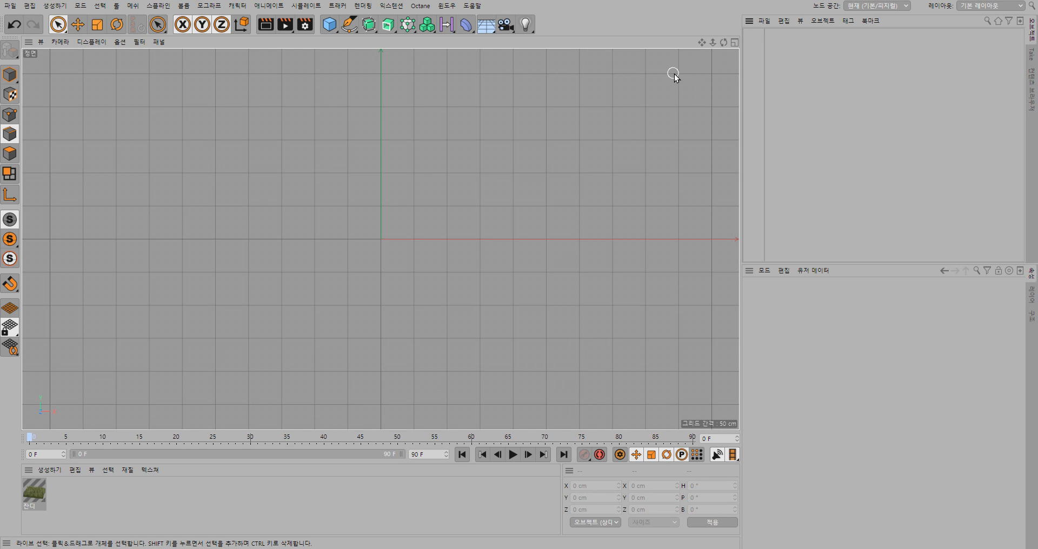
- Sketch a long winding freehand spline across the front view and extend it from its lower end with a further stroke up to the right
click(349, 24)
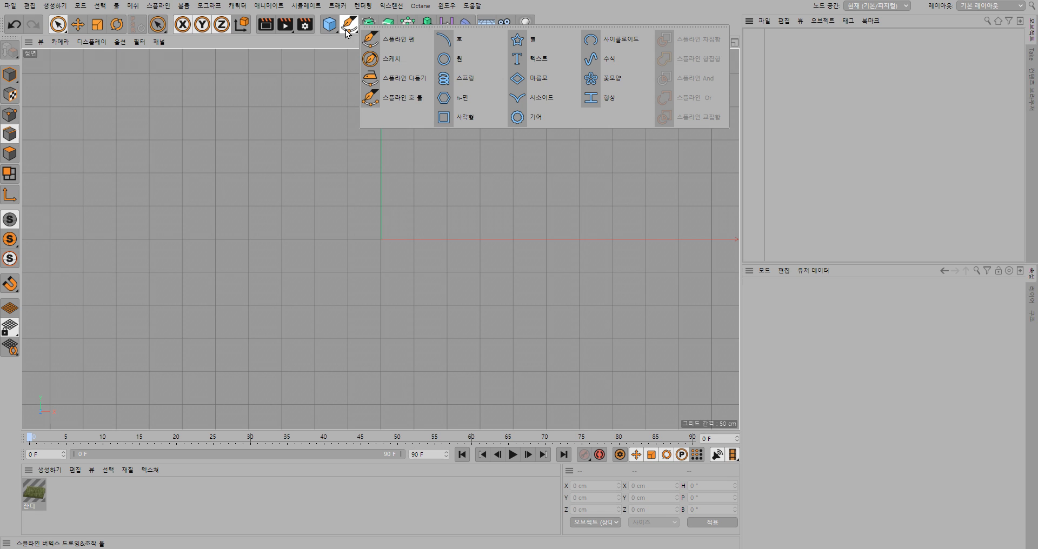
click(387, 59)
mouse_move(163, 205)
mouse_down()
mouse_move(239, 163)
mouse_move(272, 234)
mouse_move(496, 178)
mouse_move(454, 262)
mouse_up()
drag(431, 313, 457, 372)
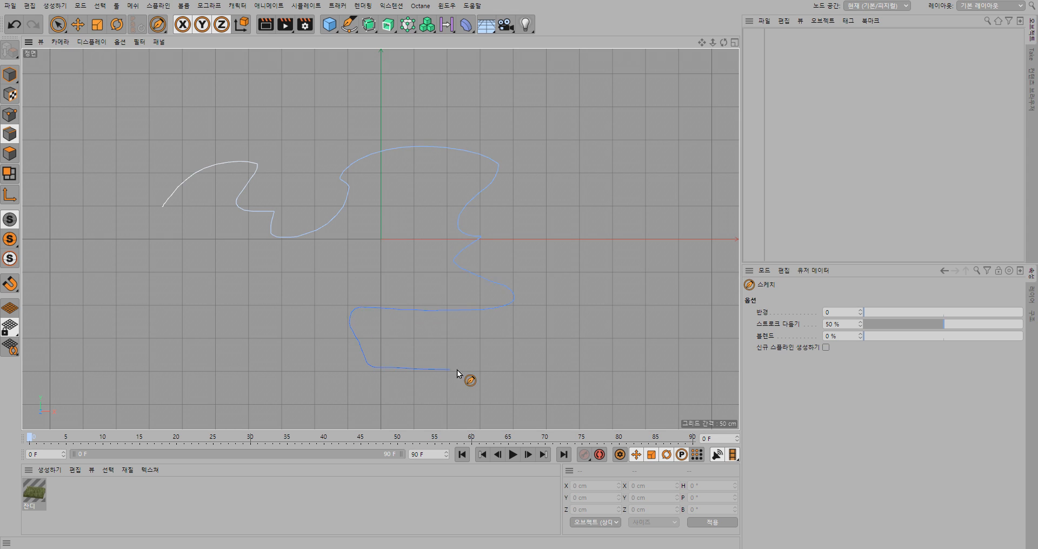
drag(573, 259, 614, 151)
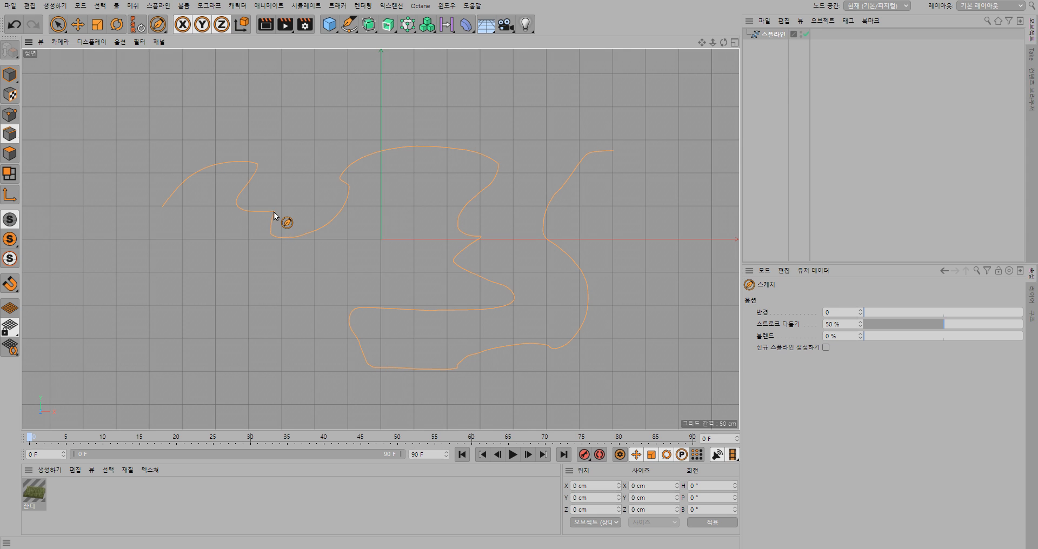
- Smooth the sharp kinks and tight bends along the sketched curve with the Spline Smooth tool
click(354, 30)
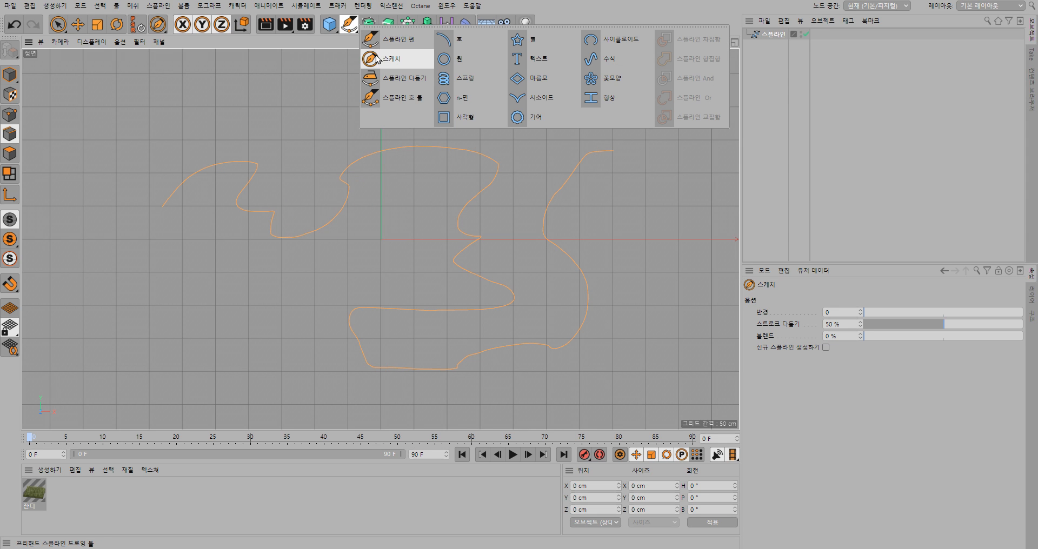
click(387, 81)
drag(284, 202, 271, 226)
drag(345, 186, 354, 181)
drag(470, 238, 476, 249)
mouse_move(538, 265)
mouse_down()
mouse_move(411, 309)
mouse_move(440, 365)
mouse_move(536, 365)
mouse_up()
mouse_move(471, 361)
mouse_down()
mouse_move(552, 349)
mouse_move(583, 314)
mouse_up()
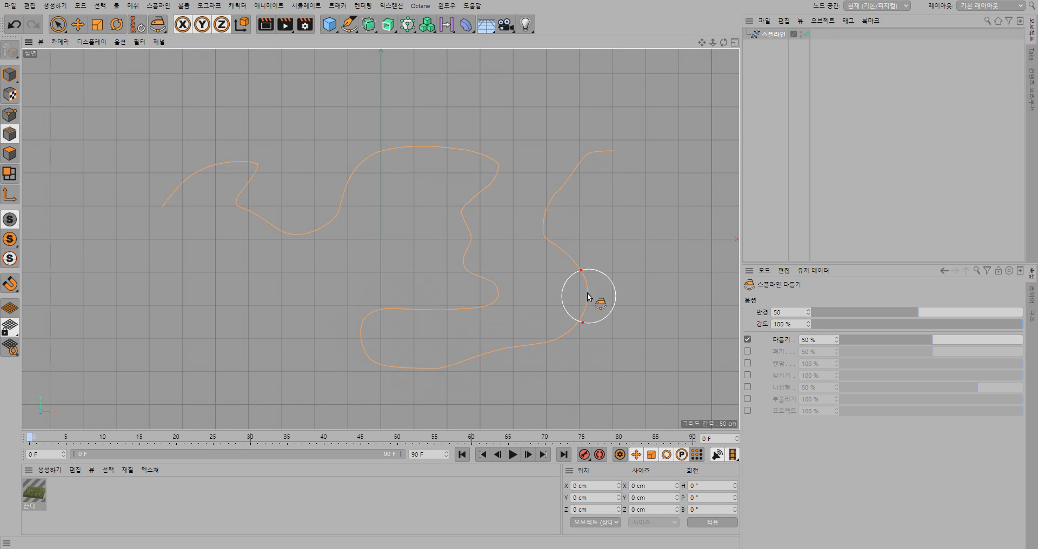
mouse_move(558, 240)
mouse_down()
mouse_move(550, 229)
mouse_move(607, 111)
mouse_move(594, 136)
mouse_up()
mouse_move(558, 163)
mouse_down()
mouse_move(563, 239)
mouse_move(504, 287)
mouse_move(489, 139)
mouse_move(433, 135)
mouse_move(285, 241)
mouse_move(181, 139)
mouse_move(257, 192)
mouse_move(361, 236)
mouse_move(175, 193)
mouse_move(267, 167)
mouse_move(394, 190)
mouse_move(415, 153)
mouse_move(496, 183)
mouse_move(496, 300)
mouse_move(465, 250)
mouse_up()
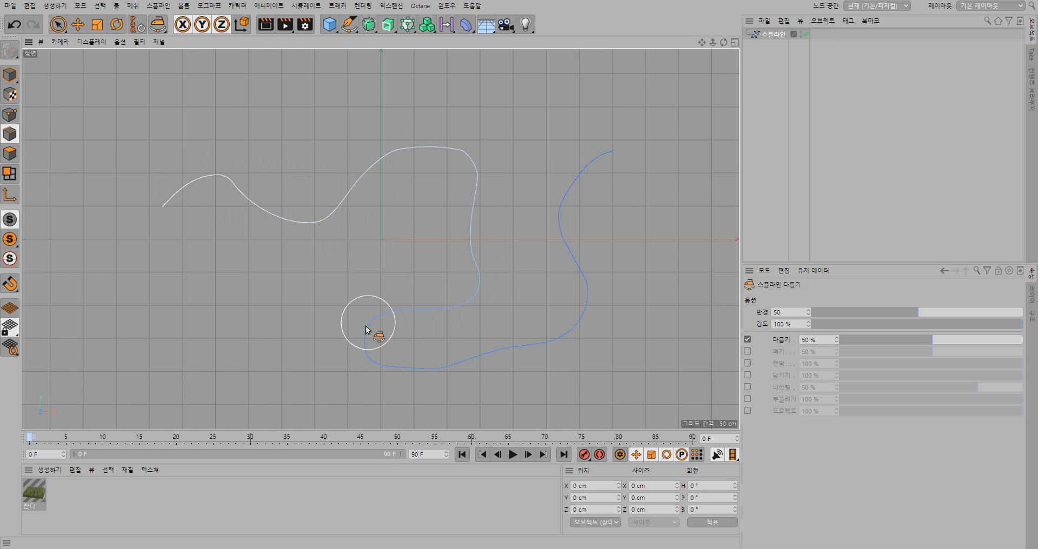
mouse_move(367, 331)
mouse_down()
mouse_move(395, 360)
mouse_move(537, 341)
mouse_move(552, 206)
mouse_move(589, 173)
mouse_up()
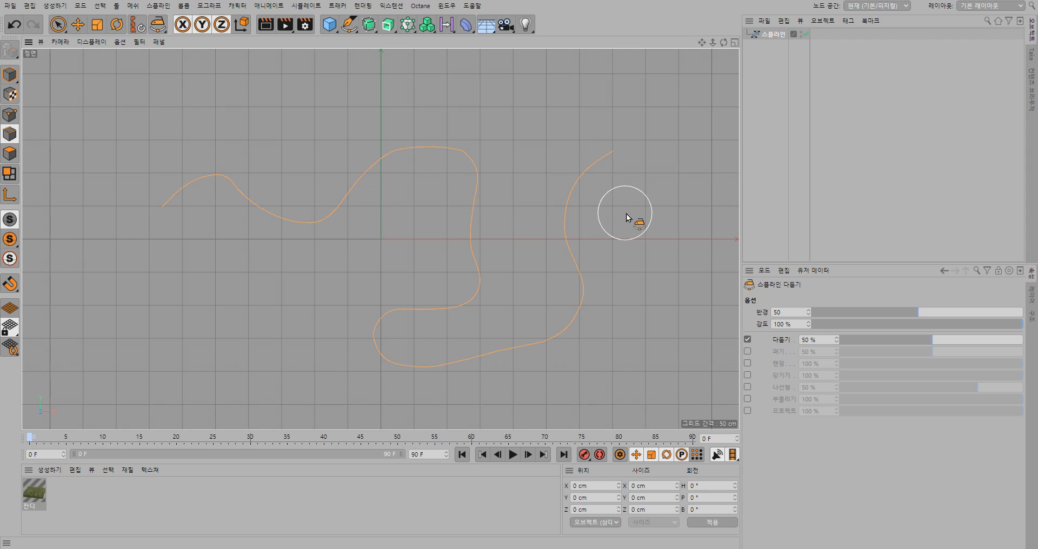
- Keep brushing over the remaining large loops until the curve is almost straight with a gentle rise at its right end
mouse_move(600, 162)
mouse_down()
mouse_move(567, 285)
mouse_move(460, 373)
mouse_move(391, 359)
mouse_move(427, 309)
mouse_move(466, 196)
mouse_move(440, 302)
mouse_move(479, 158)
mouse_move(357, 183)
mouse_move(349, 216)
mouse_up()
mouse_move(339, 253)
mouse_down()
mouse_move(262, 192)
mouse_move(287, 181)
mouse_move(190, 208)
mouse_move(319, 213)
mouse_move(139, 193)
mouse_move(511, 247)
mouse_move(413, 382)
mouse_move(582, 308)
mouse_move(639, 135)
mouse_move(575, 280)
mouse_move(420, 341)
mouse_move(420, 308)
mouse_move(487, 361)
mouse_move(421, 277)
mouse_move(548, 342)
mouse_move(425, 278)
mouse_move(581, 318)
mouse_move(445, 295)
mouse_move(578, 303)
mouse_move(465, 298)
mouse_move(606, 284)
mouse_move(463, 265)
mouse_move(491, 297)
mouse_move(478, 246)
mouse_move(594, 238)
mouse_move(489, 294)
mouse_move(491, 254)
mouse_move(594, 211)
mouse_move(450, 174)
mouse_move(468, 200)
mouse_move(461, 180)
mouse_move(283, 190)
mouse_move(330, 205)
mouse_move(411, 183)
mouse_move(368, 201)
mouse_up()
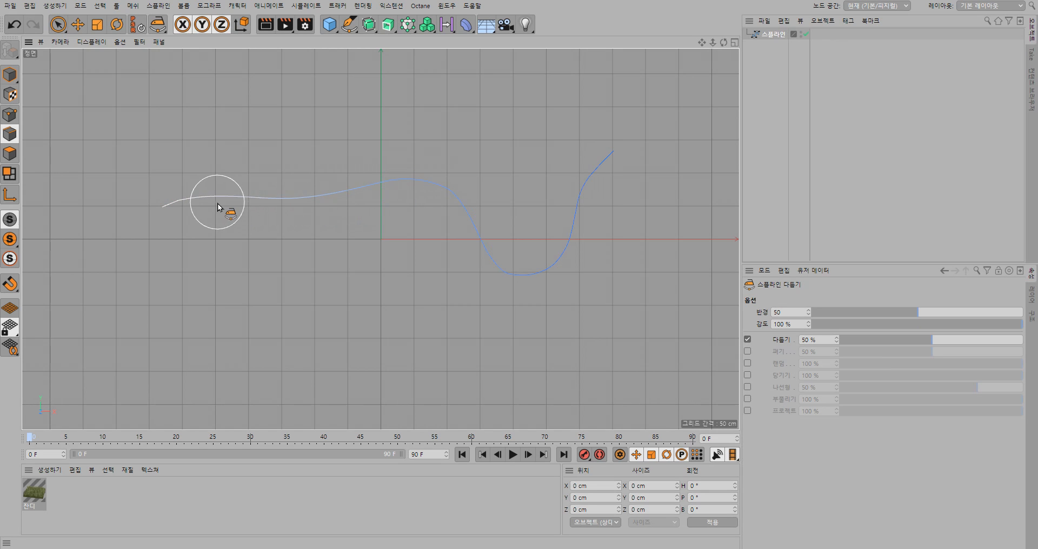
mouse_move(219, 208)
mouse_down()
mouse_move(328, 189)
mouse_move(154, 189)
mouse_move(208, 209)
mouse_move(317, 196)
mouse_move(212, 200)
mouse_up()
mouse_move(509, 273)
mouse_down()
mouse_move(470, 240)
mouse_move(600, 244)
mouse_move(445, 246)
mouse_move(626, 159)
mouse_move(345, 195)
mouse_move(549, 197)
mouse_move(179, 187)
mouse_move(530, 249)
mouse_move(512, 254)
mouse_move(476, 224)
mouse_move(144, 211)
mouse_move(579, 262)
mouse_move(412, 238)
mouse_move(397, 206)
mouse_move(635, 155)
mouse_move(456, 230)
mouse_move(567, 219)
mouse_move(475, 225)
mouse_move(614, 167)
mouse_move(320, 182)
mouse_move(630, 172)
mouse_move(341, 199)
mouse_move(621, 155)
mouse_move(498, 198)
mouse_move(419, 198)
mouse_move(607, 141)
mouse_move(403, 190)
mouse_move(494, 213)
mouse_move(622, 139)
mouse_move(382, 209)
mouse_move(581, 139)
mouse_move(427, 200)
mouse_move(579, 157)
mouse_move(228, 192)
mouse_move(591, 141)
mouse_move(486, 205)
mouse_move(568, 160)
mouse_move(552, 202)
mouse_move(628, 144)
mouse_move(531, 202)
mouse_move(600, 166)
mouse_move(479, 199)
mouse_move(262, 186)
mouse_move(157, 215)
mouse_move(621, 162)
mouse_move(406, 216)
mouse_move(192, 220)
mouse_move(627, 141)
mouse_up()
- Add a star spline and a helix spline with their default settings
click(349, 25)
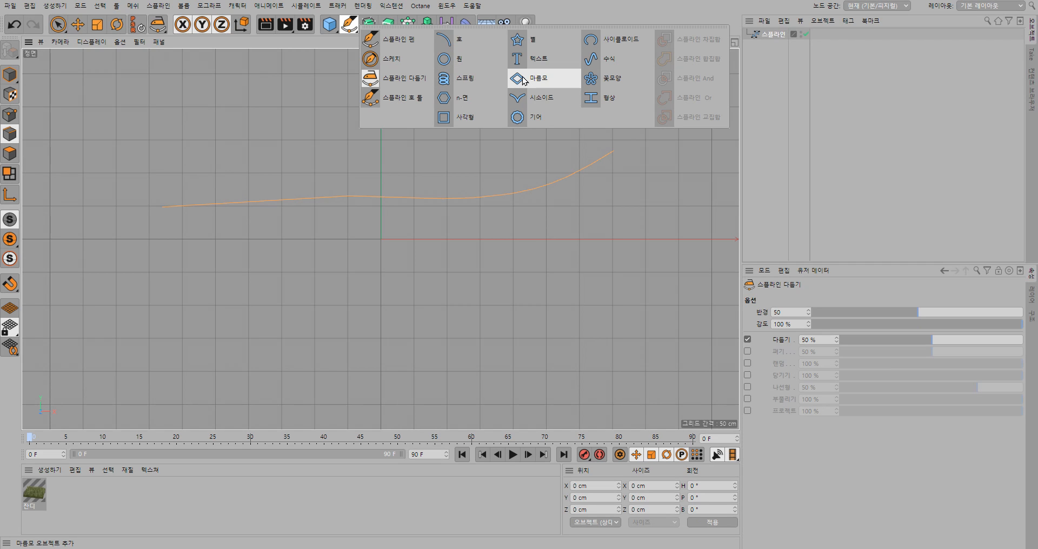
click(531, 39)
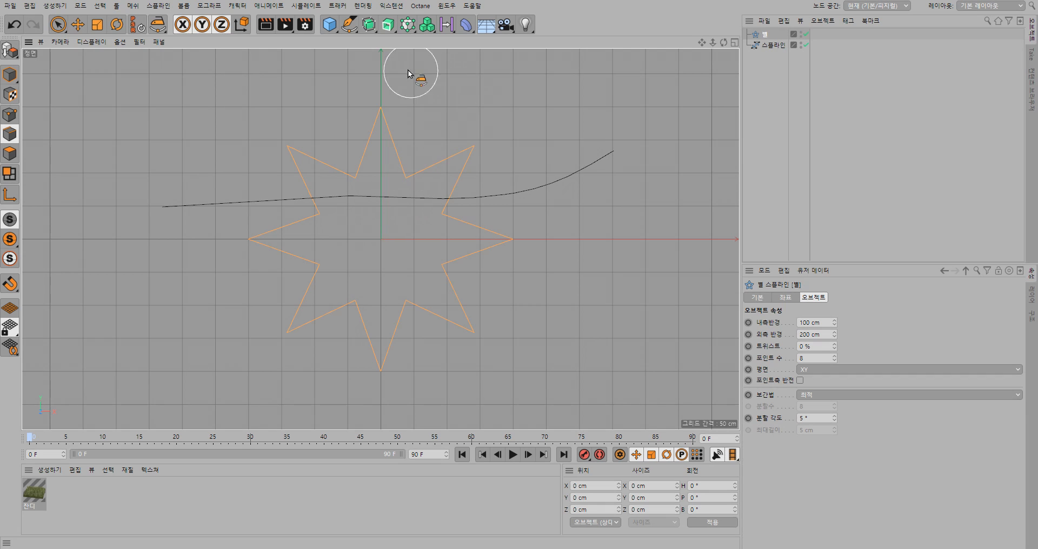
click(348, 24)
click(481, 81)
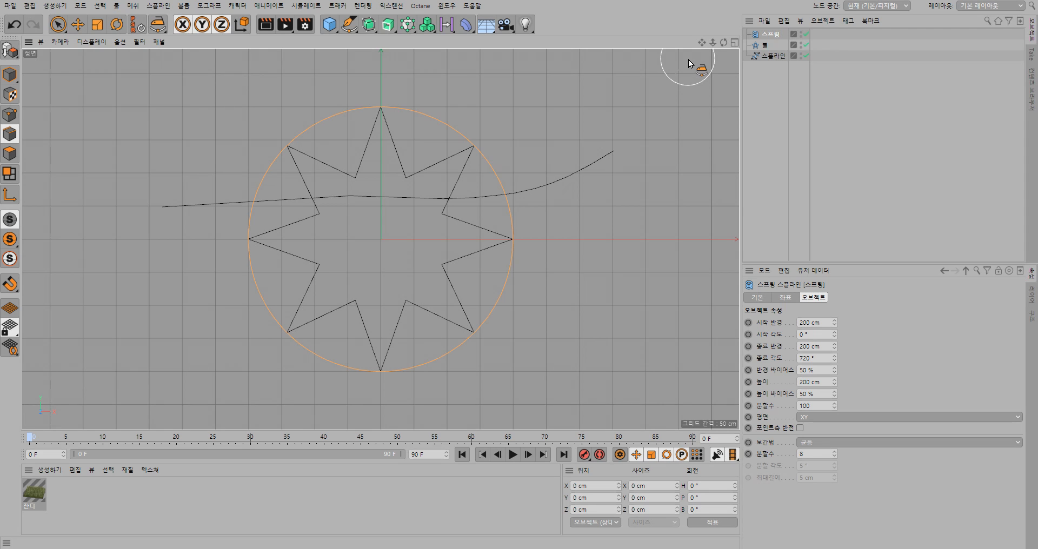
- Show the scene in all four views and add a flower spline with default settings
key(F1)
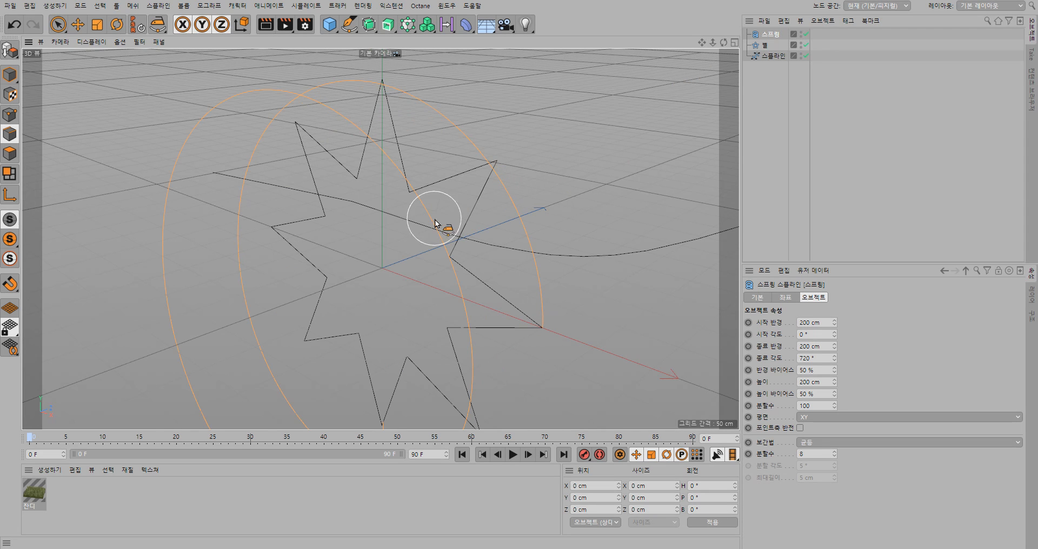
alt+drag(598, 273, 521, 246)
alt+drag(396, 157, 600, 319)
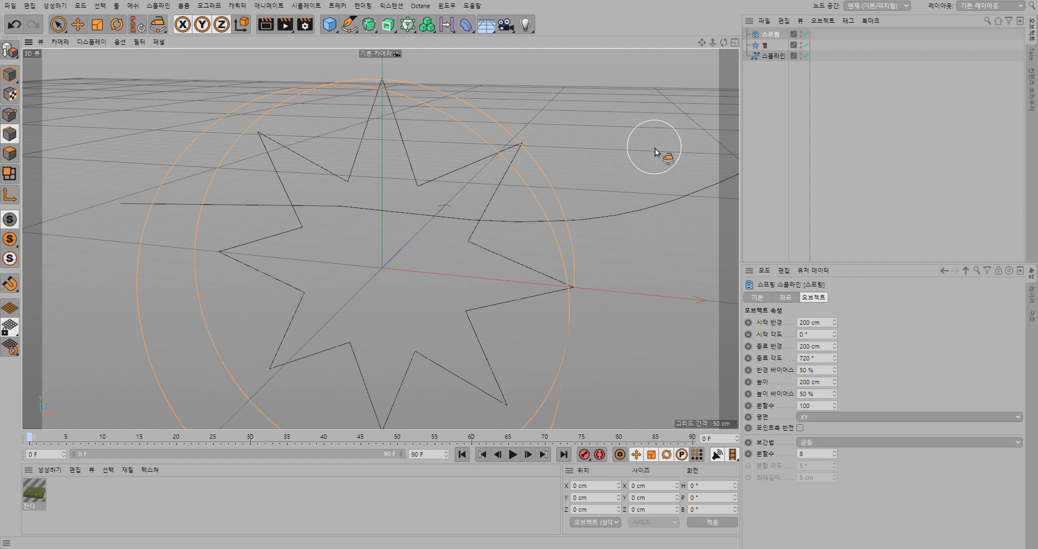
click(734, 43)
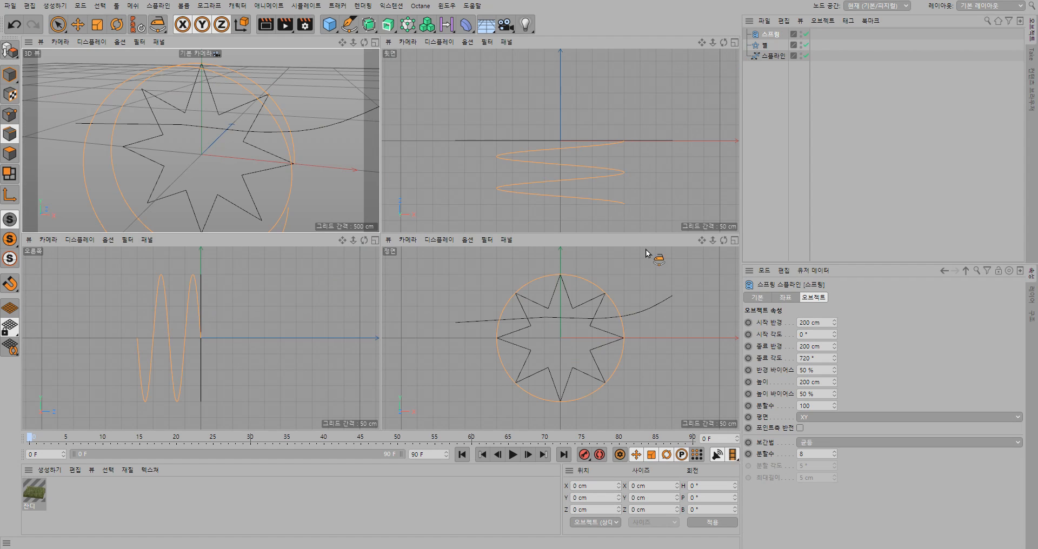
click(641, 268)
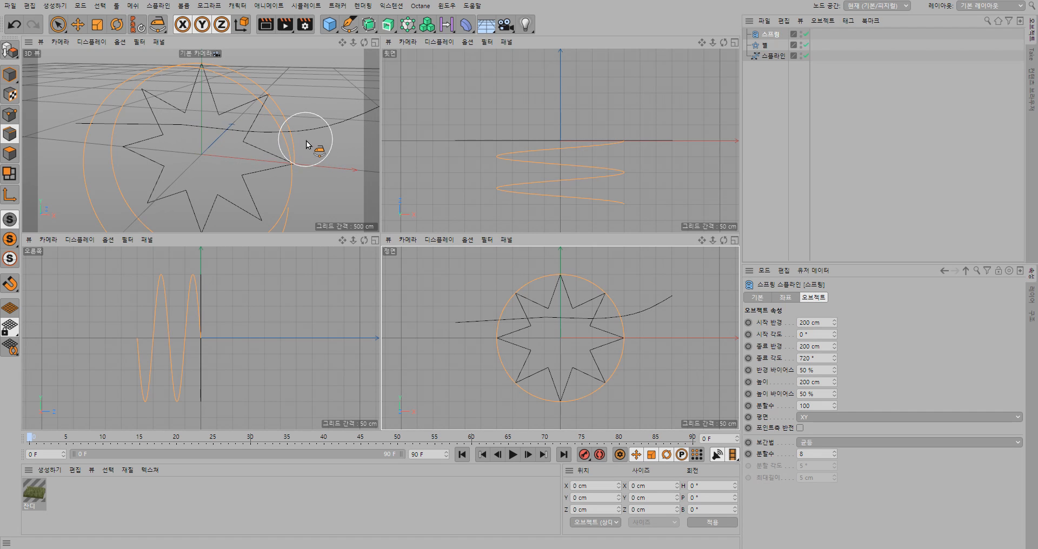
click(351, 25)
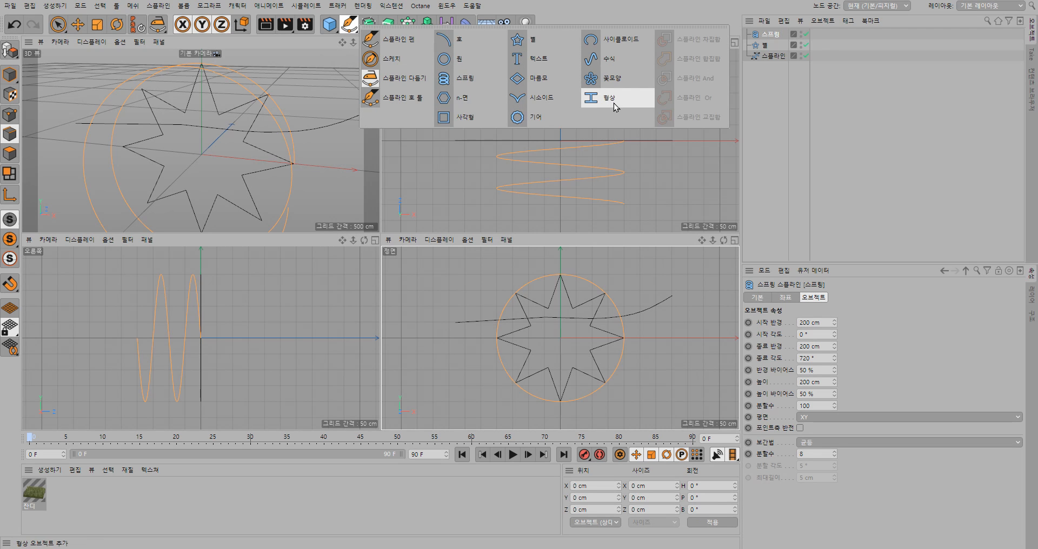
click(614, 79)
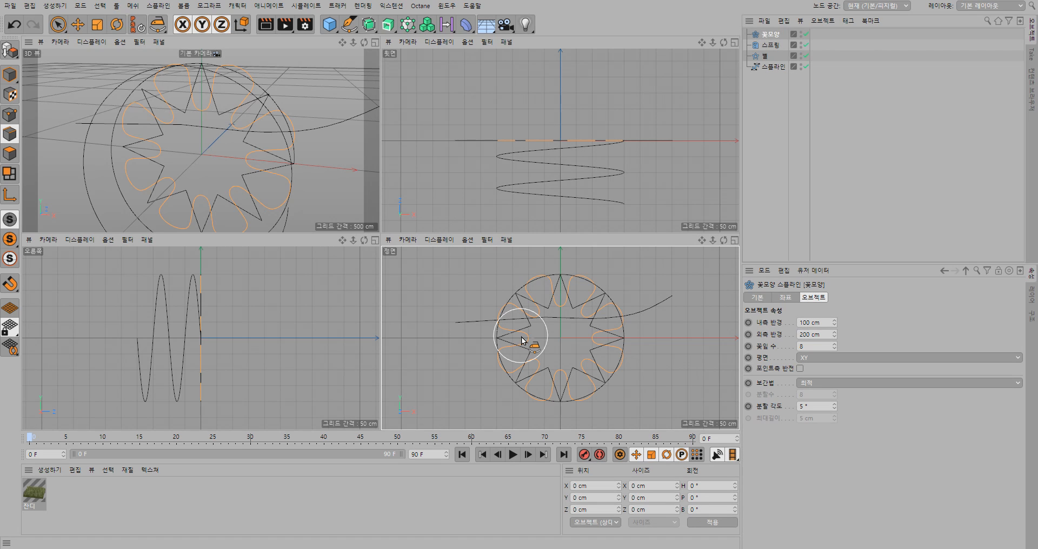
click(350, 23)
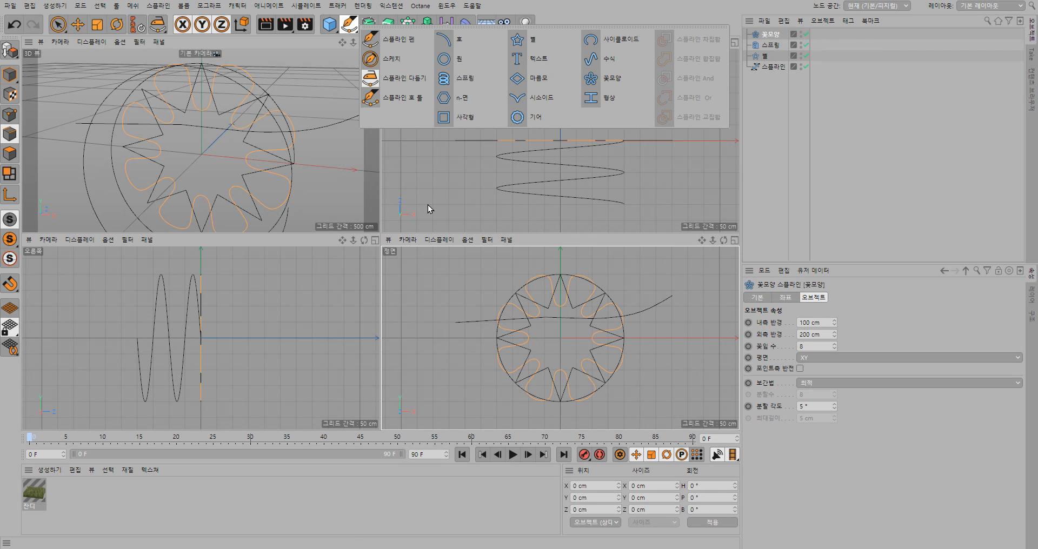
click(456, 177)
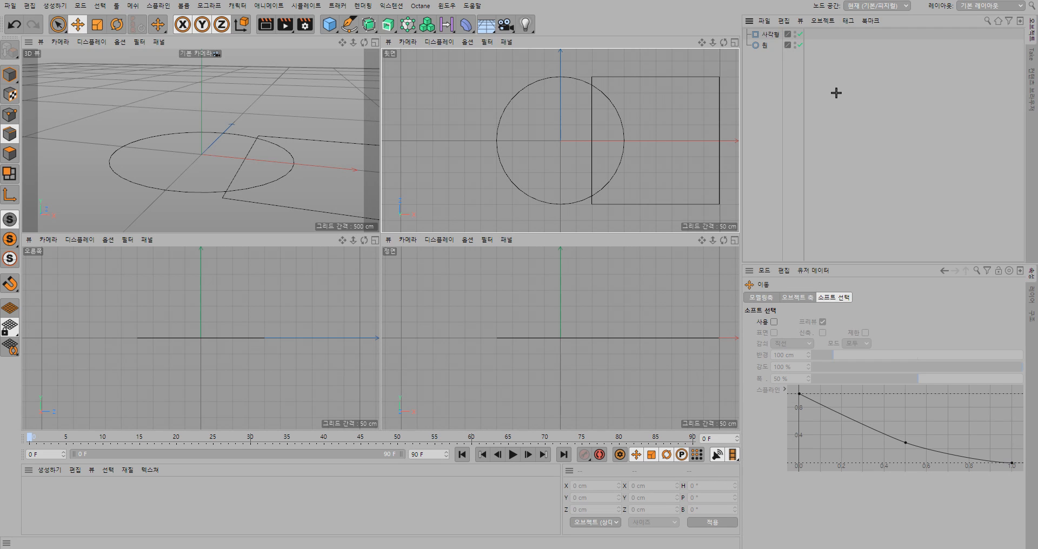
- Try Spline Subtract to cut the circle out of the rectangle, and undo it
click(765, 46)
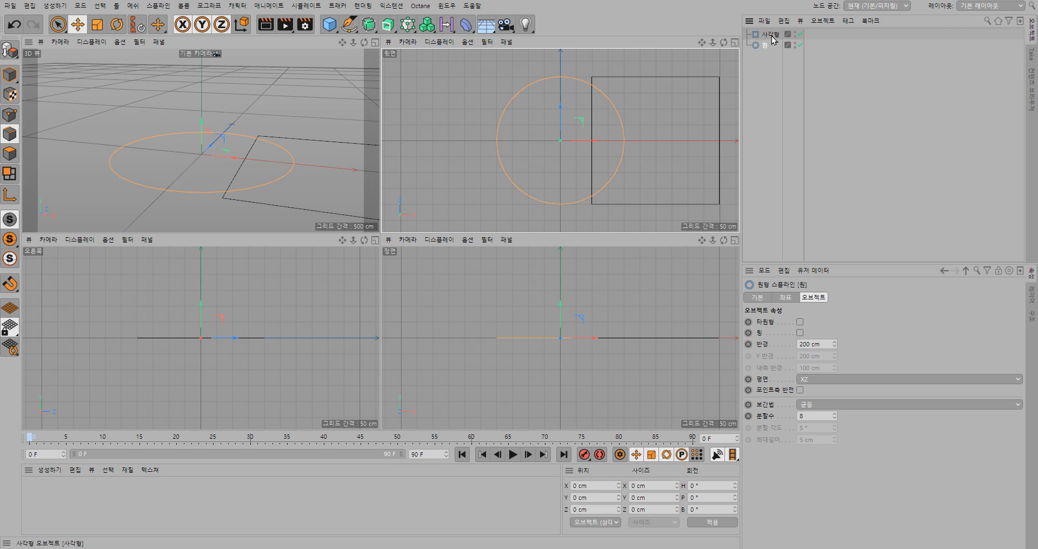
ctrl+click(771, 35)
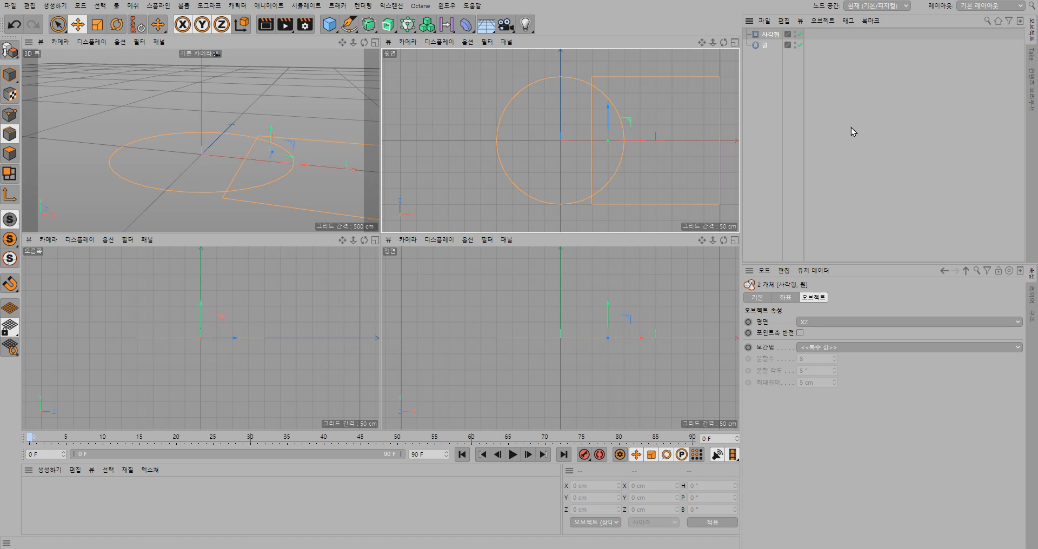
click(350, 25)
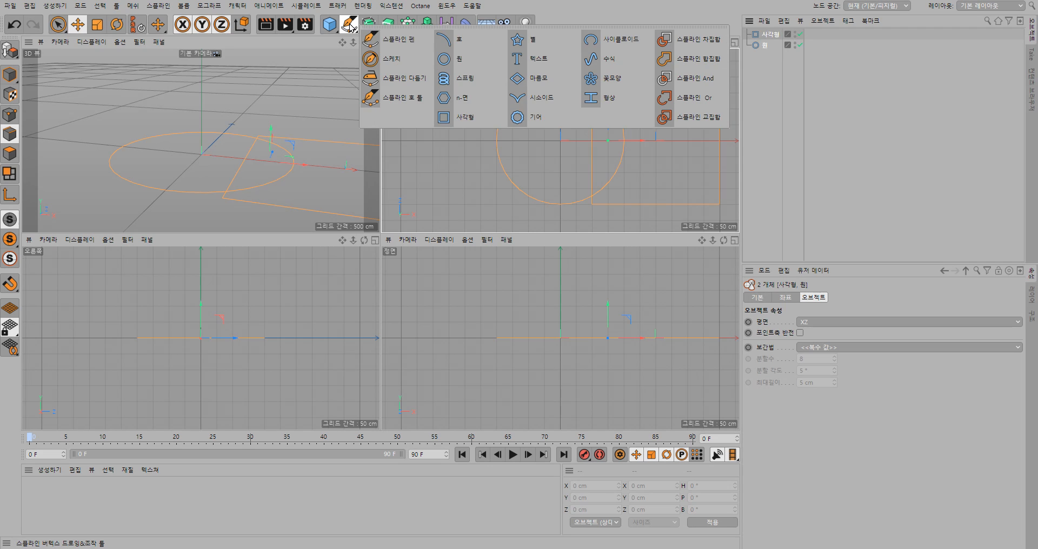
click(679, 43)
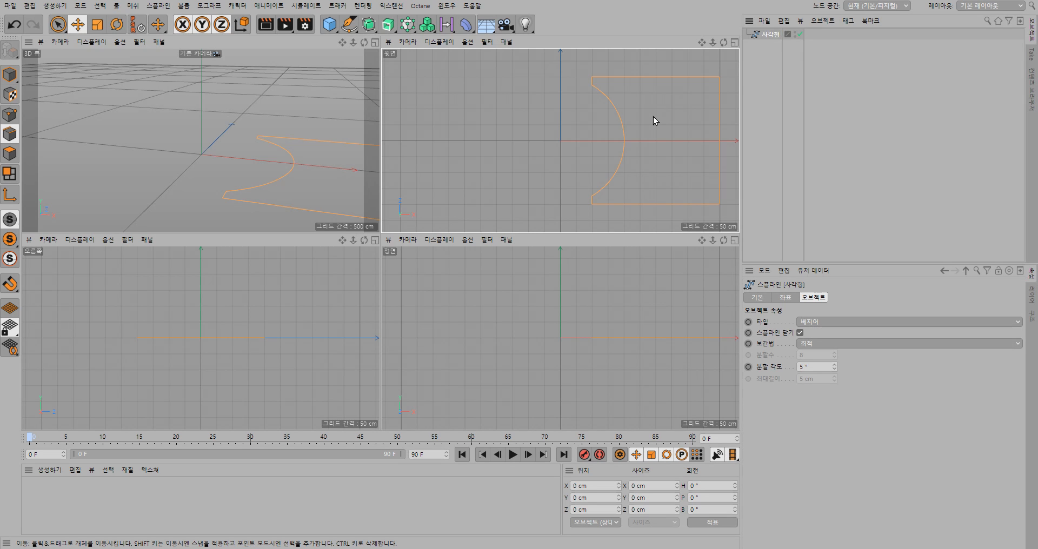
key(ctrl+z)
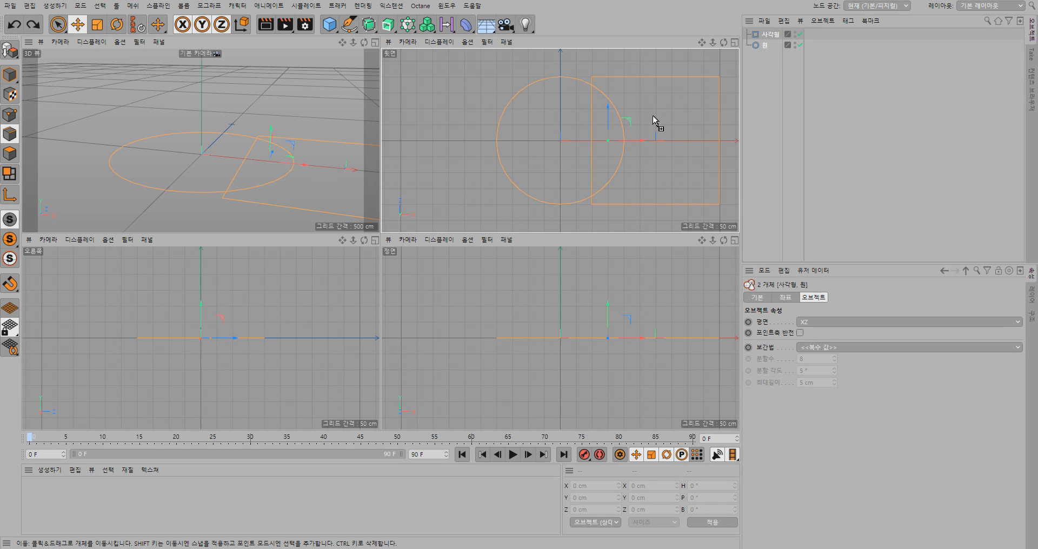
click(842, 105)
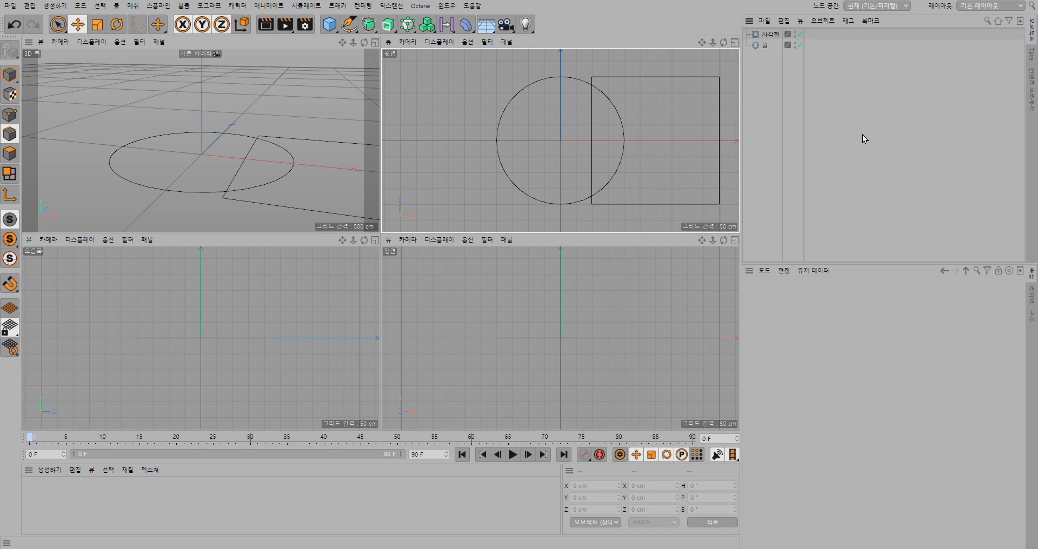
- Try Spline Subtract with the circle selected last to cut the rectangle out of it, and undo it
click(777, 34)
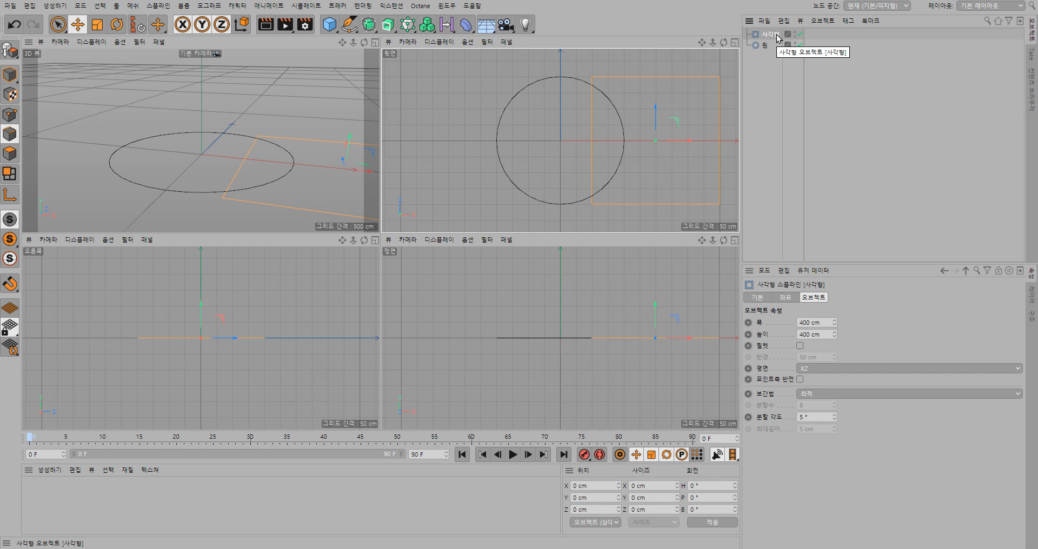
ctrl+click(767, 47)
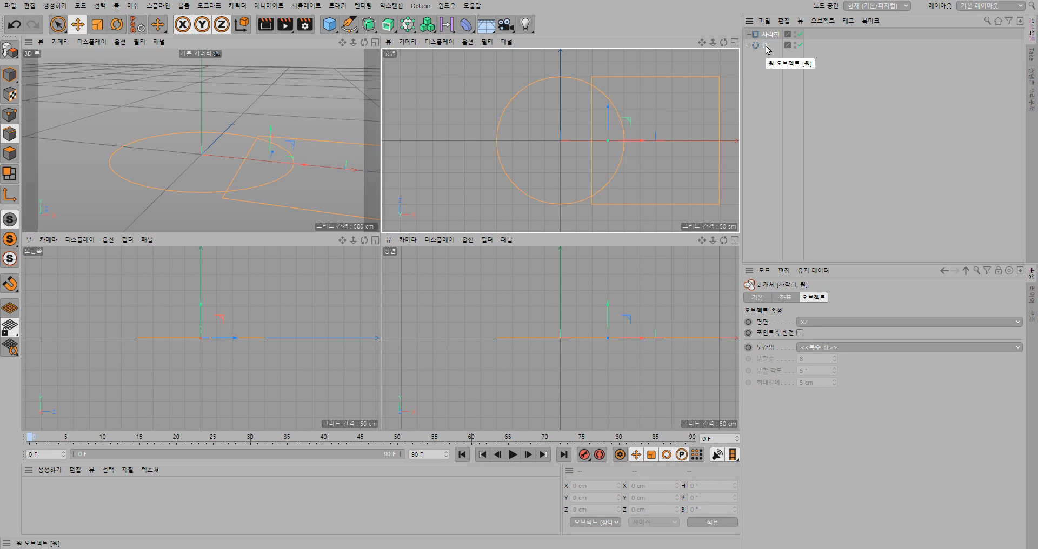
click(350, 27)
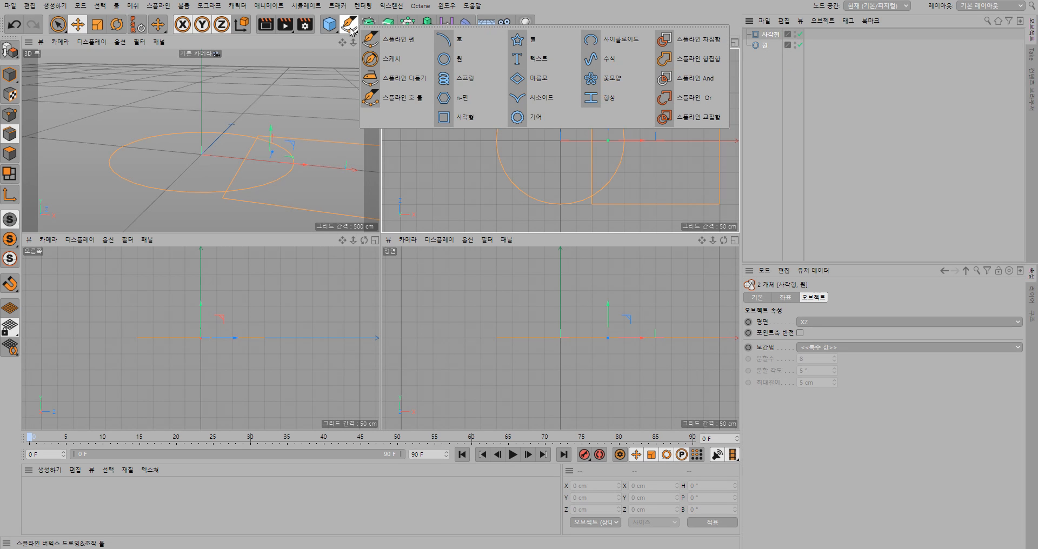
click(693, 40)
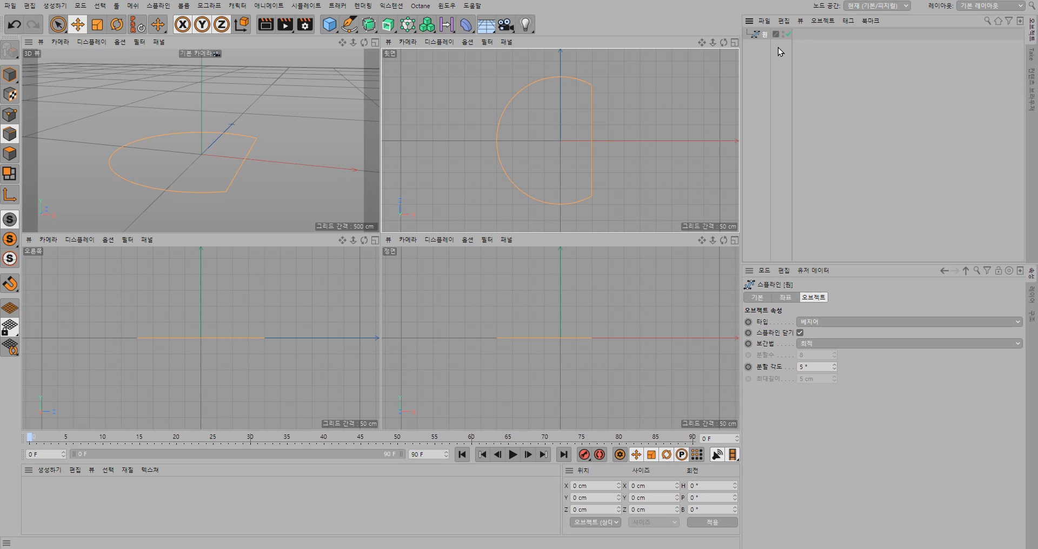
key(ctrl+z)
click(848, 113)
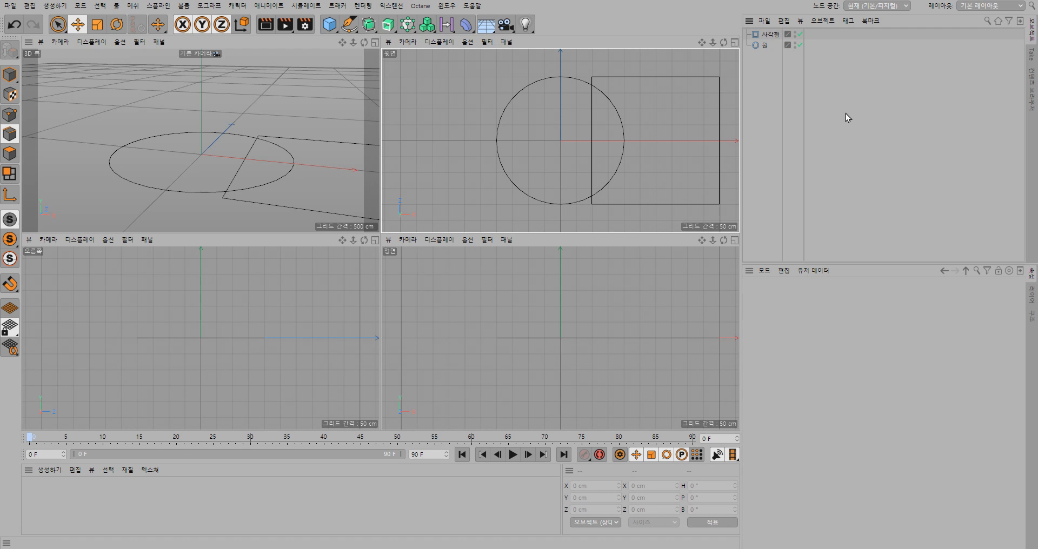
- Try merging the rectangle and circle into a single outline with Spline Union, and undo it
drag(833, 99, 743, 22)
click(352, 27)
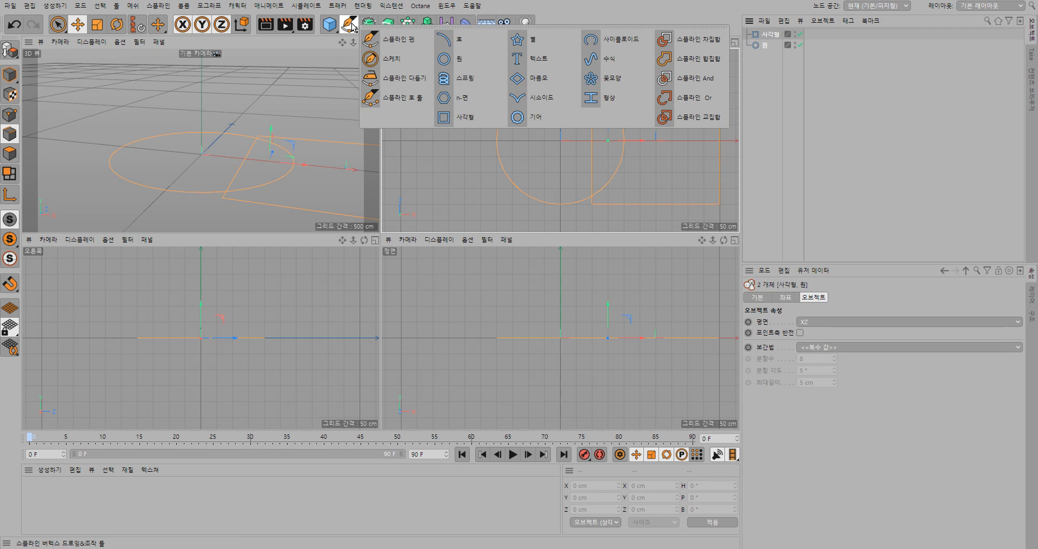
click(703, 62)
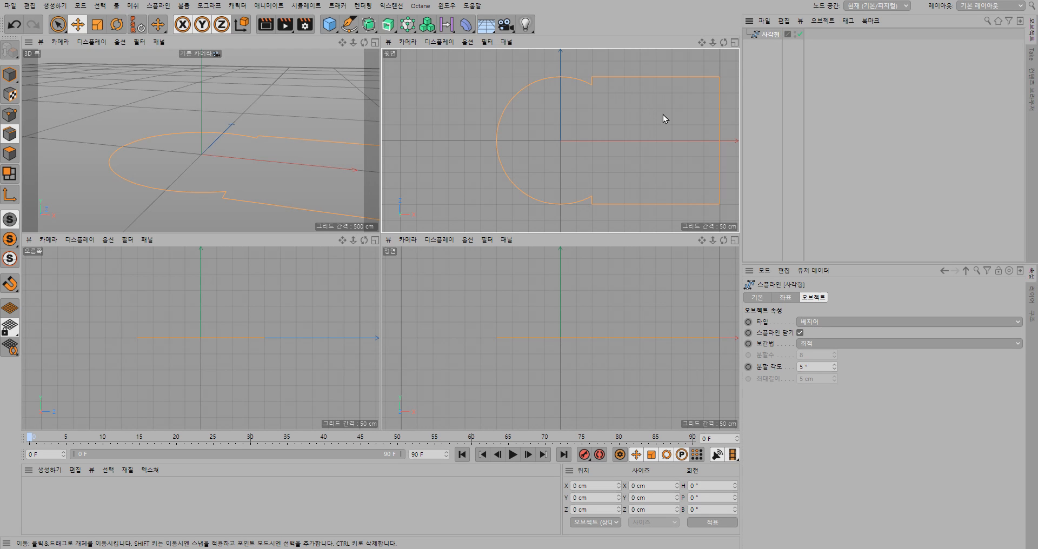
key(ctrl+z)
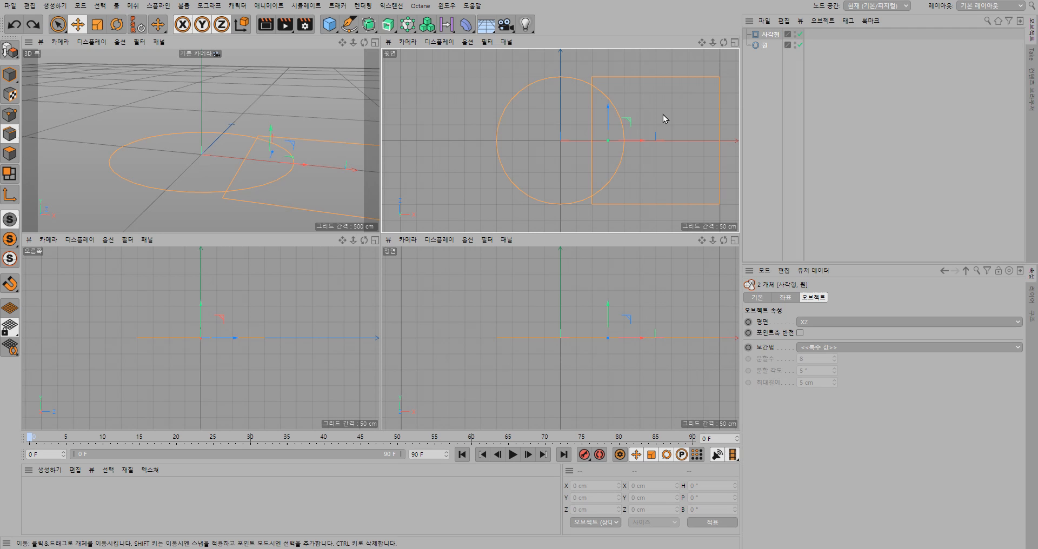
click(806, 100)
- Try Spline And on the rectangle and circle to keep only their overlap, and undo it
drag(822, 99, 752, 29)
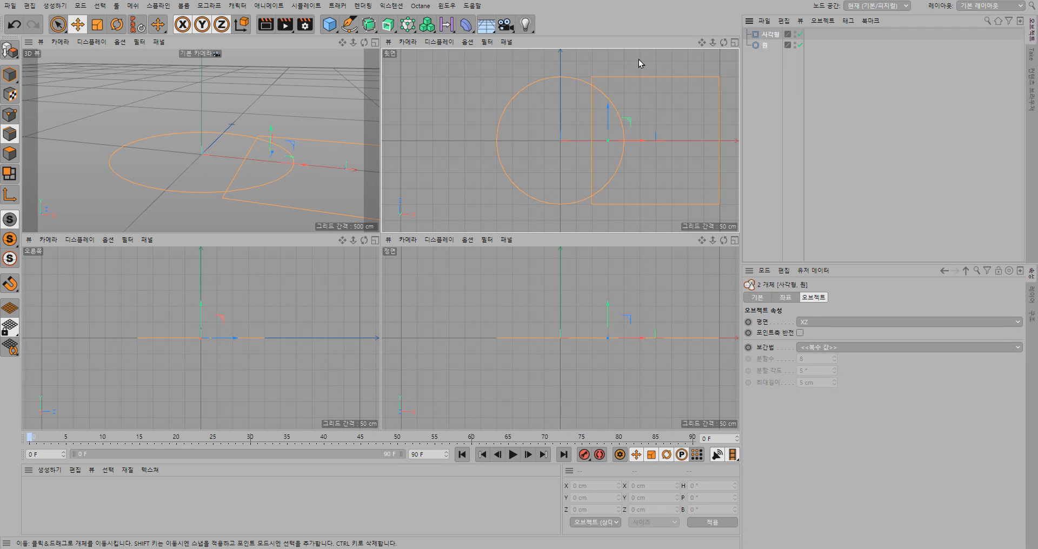
click(350, 24)
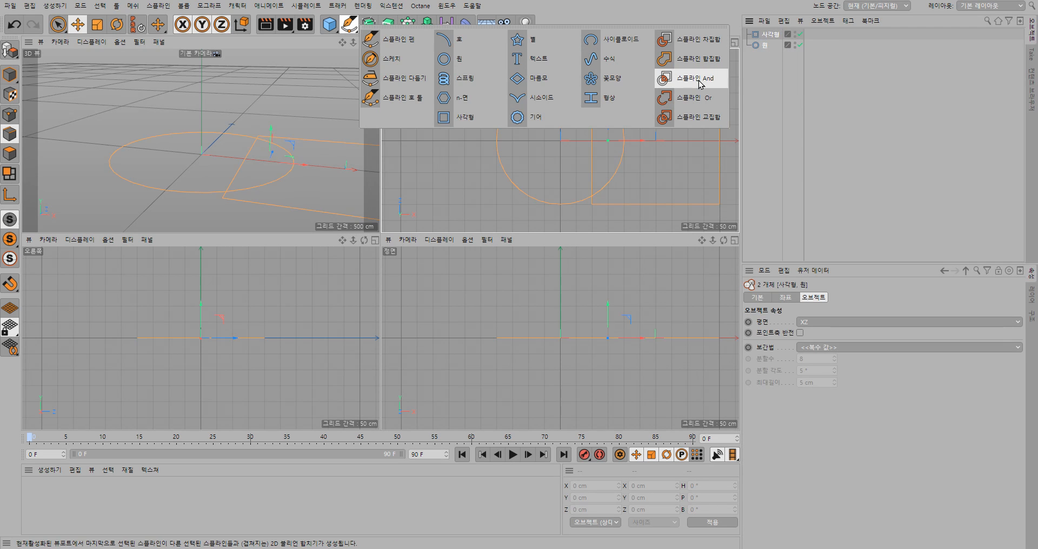
click(701, 96)
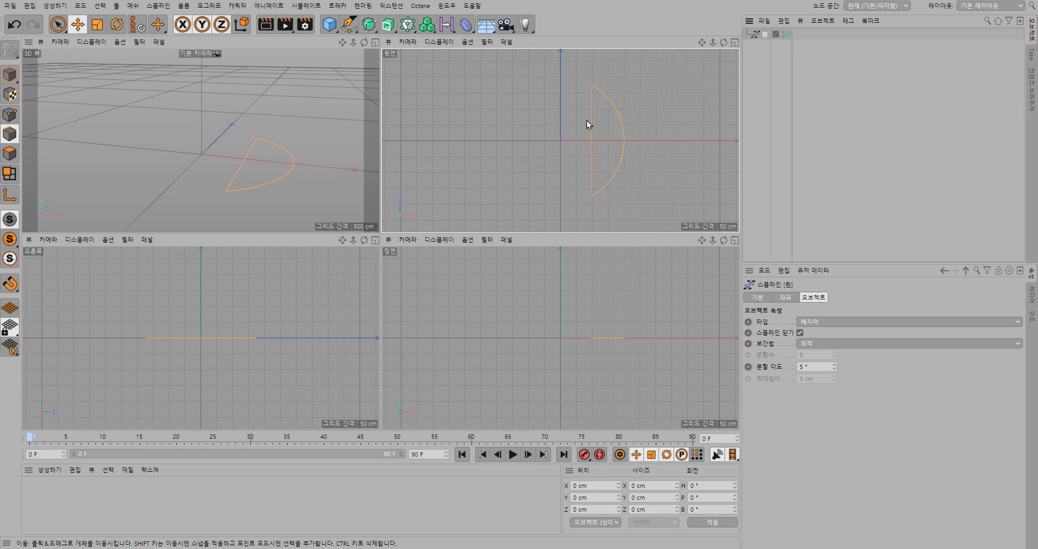
key(ctrl+z)
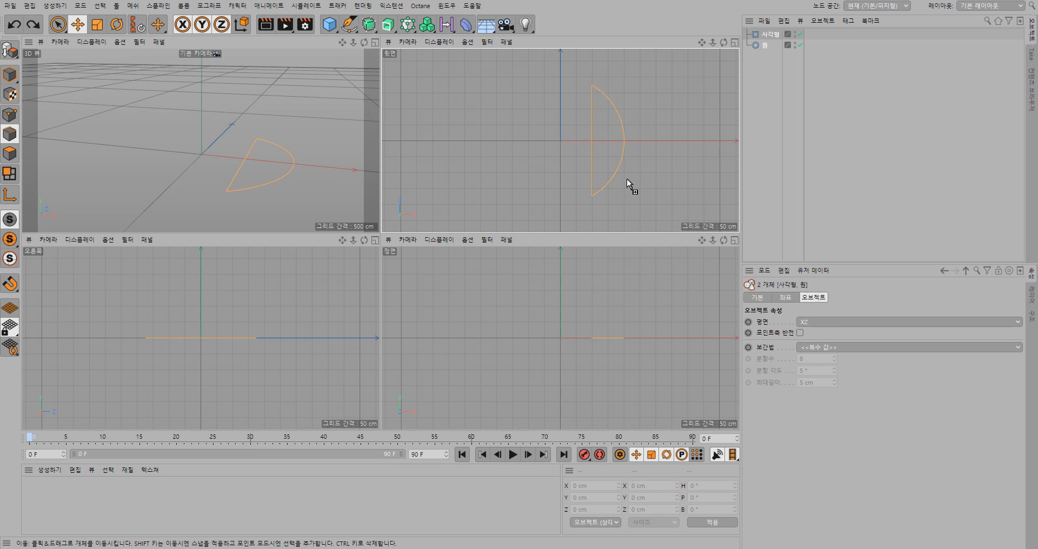
- Combine the rectangle and circle into one spline object with Spline Or
click(348, 25)
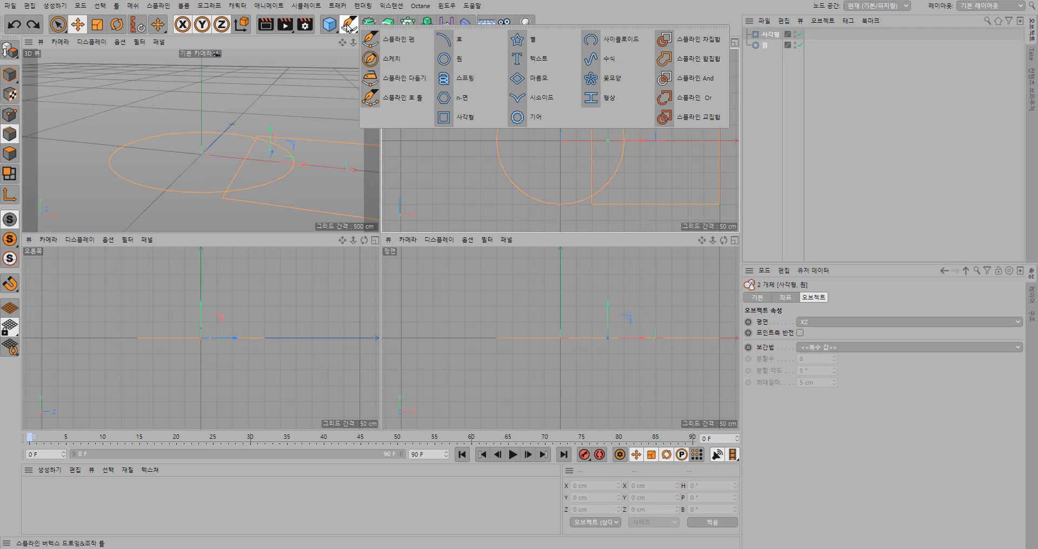
click(685, 99)
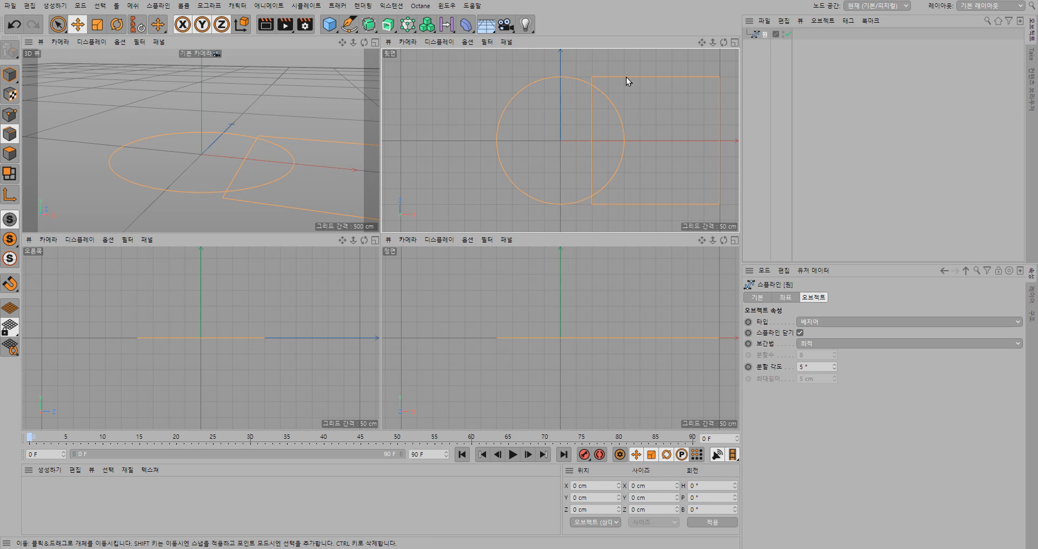
click(769, 57)
click(764, 34)
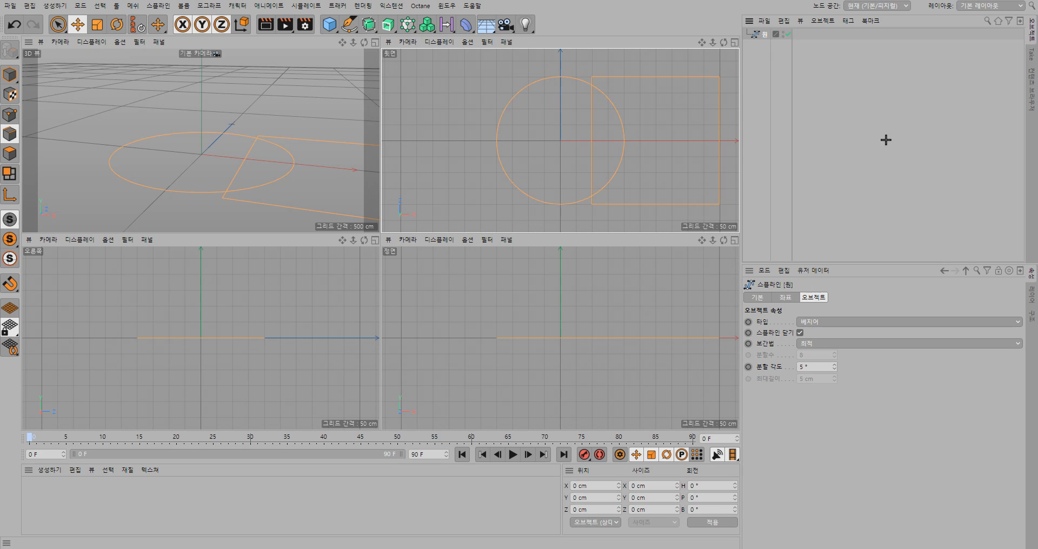
click(886, 140)
click(765, 34)
- Bend the rectangle's inner edge and the circle's left arcs freehand with the Spline Pen to test the combined spline
click(350, 25)
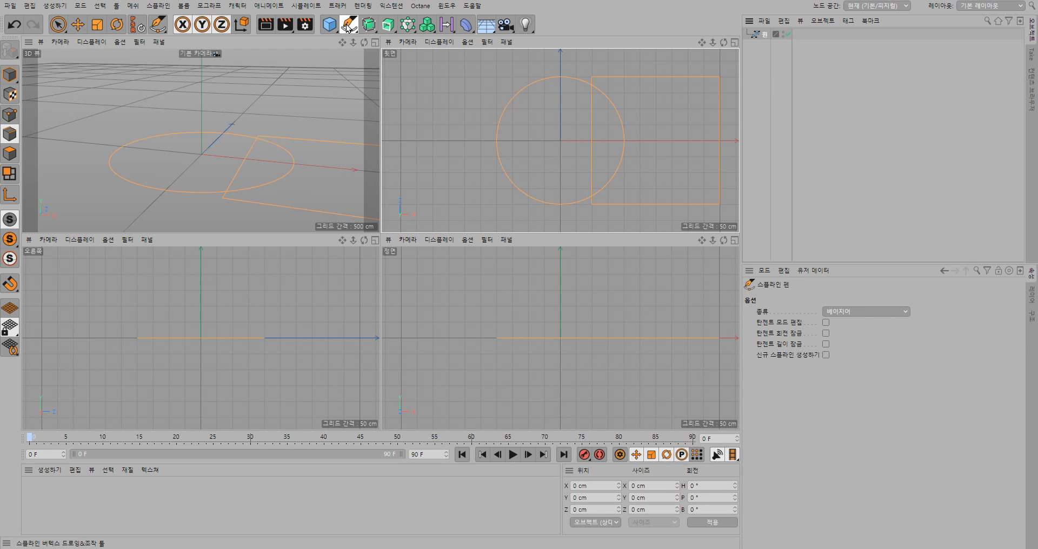
click(591, 86)
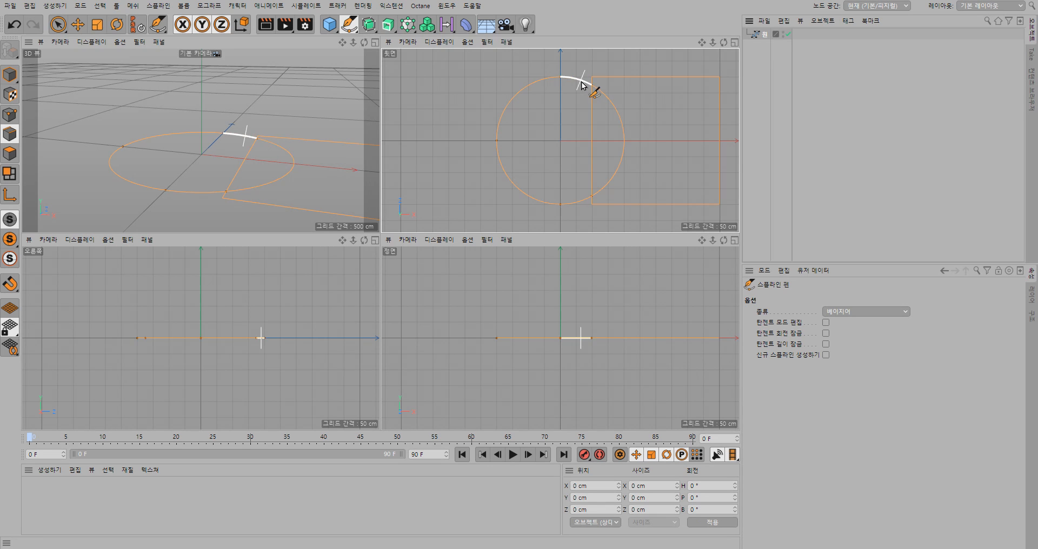
click(500, 161)
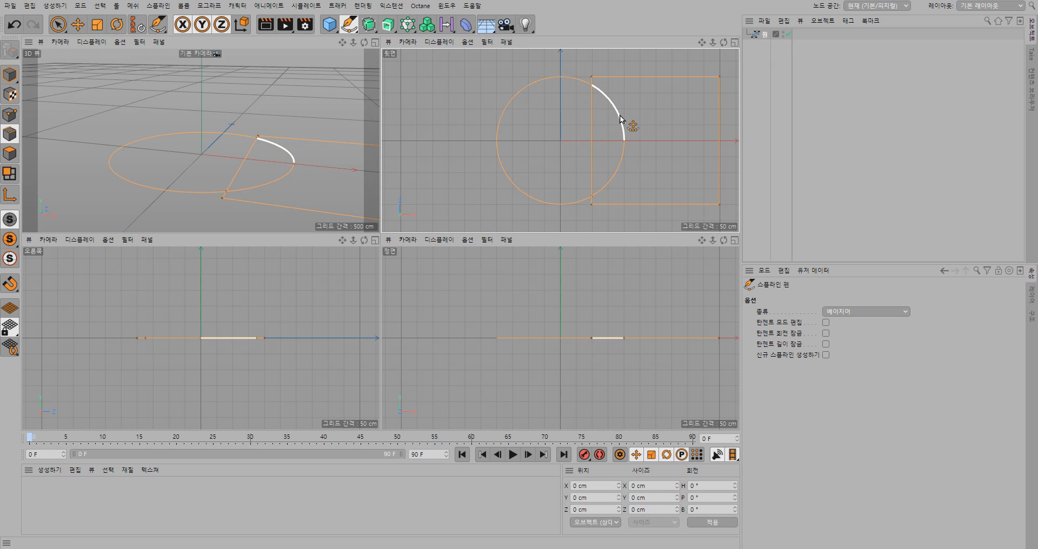
mouse_move(589, 121)
mouse_down()
mouse_move(537, 123)
mouse_move(621, 128)
mouse_move(586, 122)
mouse_up()
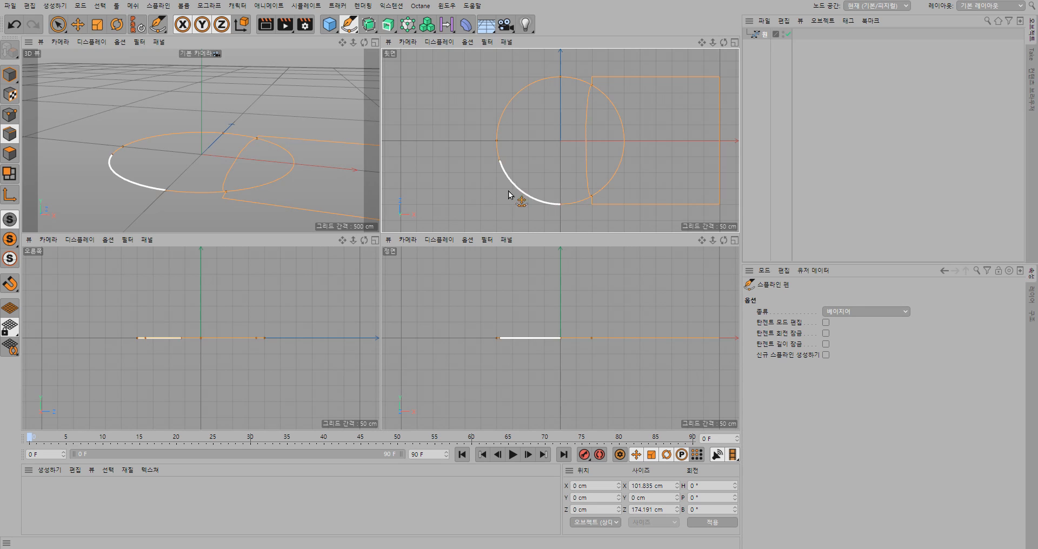
drag(510, 189, 499, 197)
mouse_move(508, 103)
mouse_down()
mouse_move(529, 120)
mouse_move(507, 92)
mouse_up()
drag(593, 102, 626, 169)
click(627, 165)
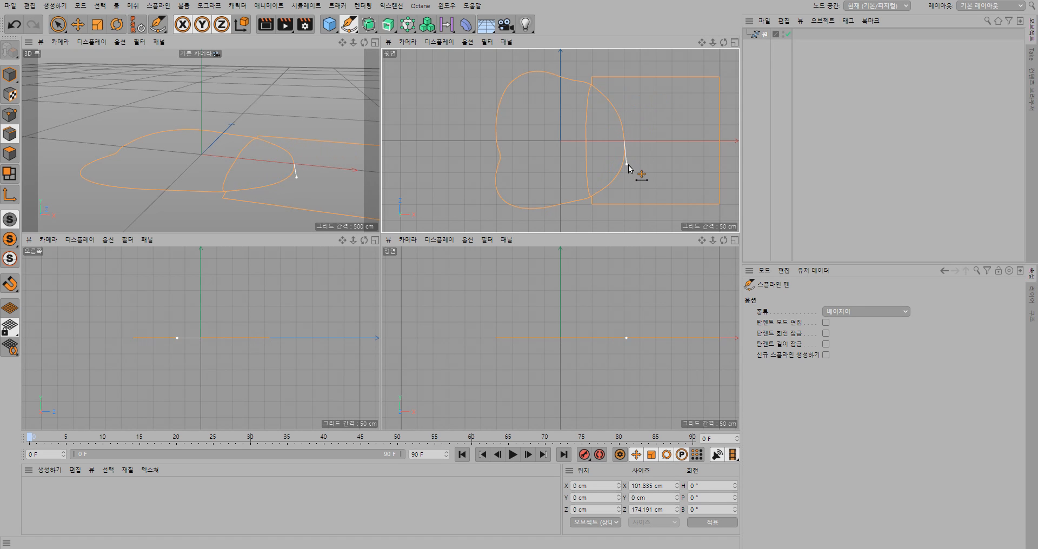
- Undo the pen edits and the Spline Or operation to restore the separate rectangle and circle splines
key(ctrl+z)
key(ctrl+z)
key(ctrl+z)
key(ctrl+z)
key(ctrl+z)
key(ctrl+z)
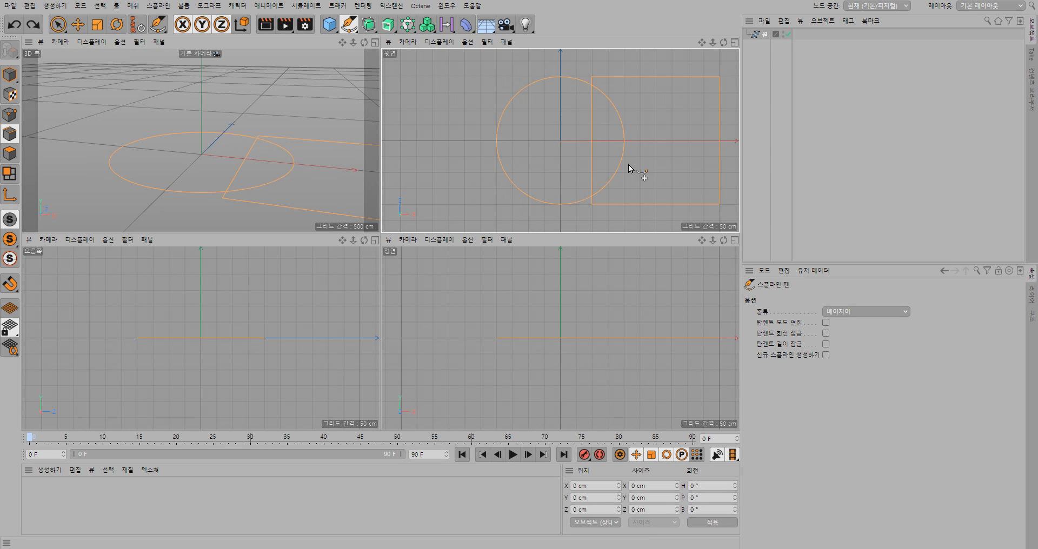
key(ctrl+z)
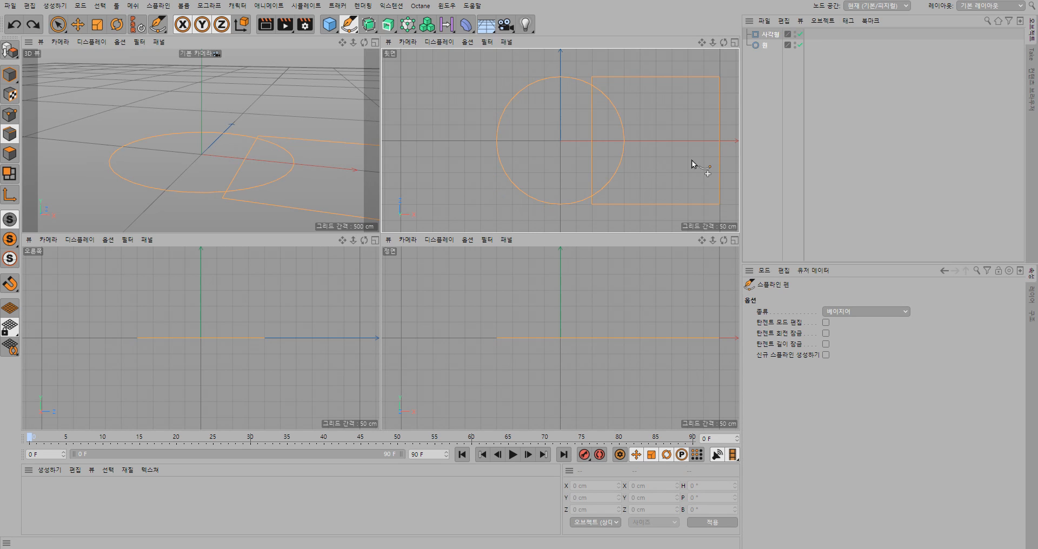
click(828, 89)
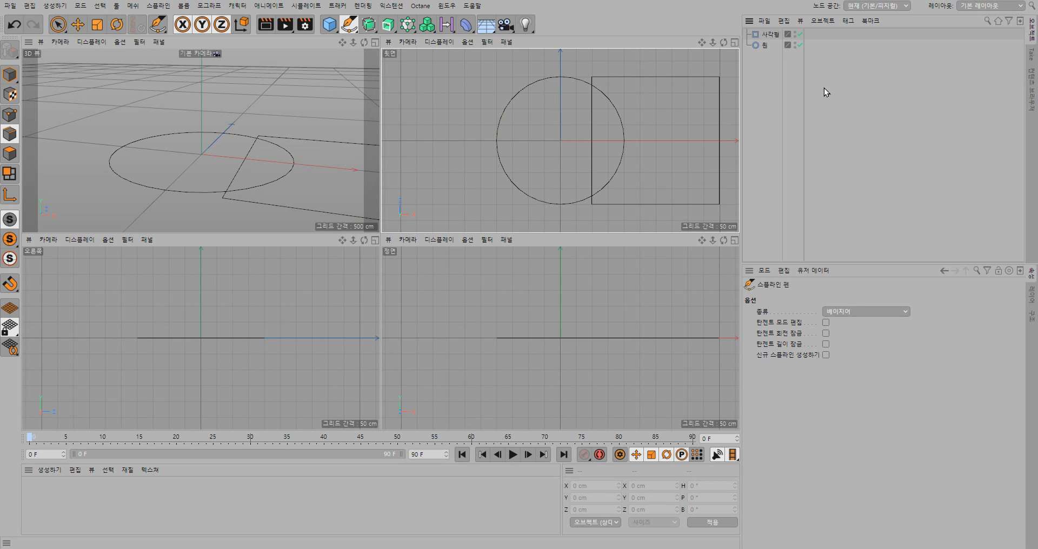
- Select both the rectangle and circle splines and combine them with Spline Intersect
drag(823, 87, 748, 23)
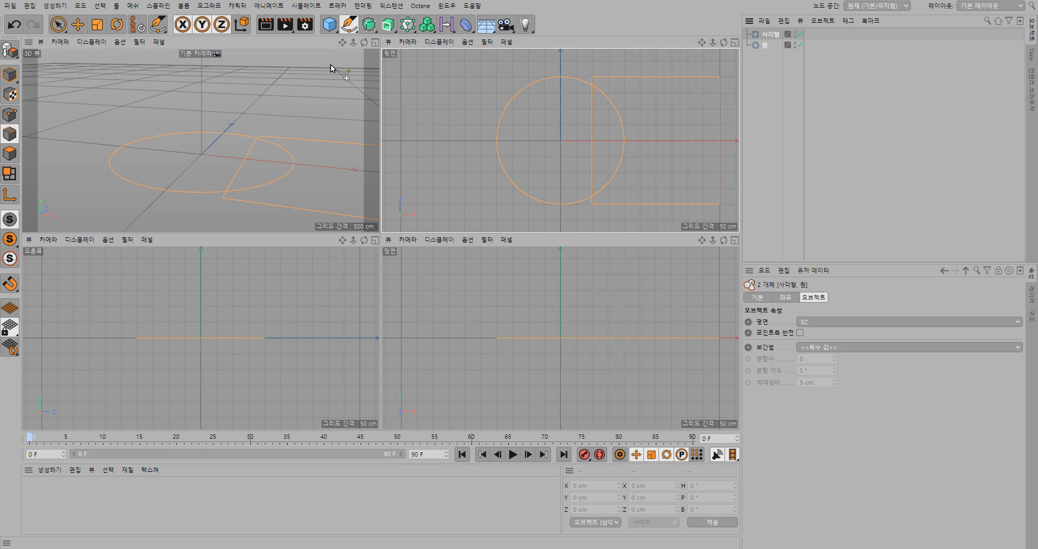
click(349, 28)
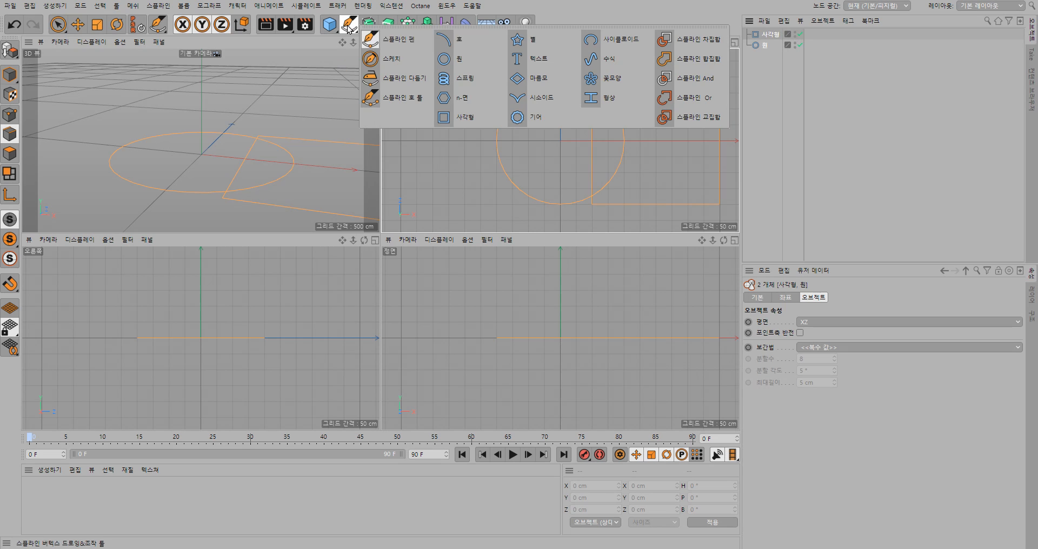
click(711, 120)
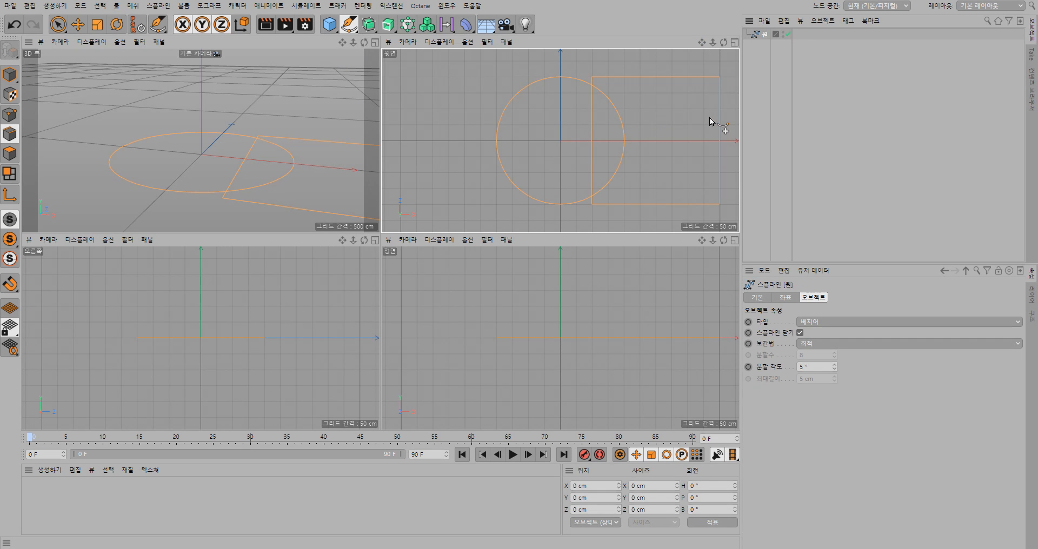
click(349, 27)
click(348, 24)
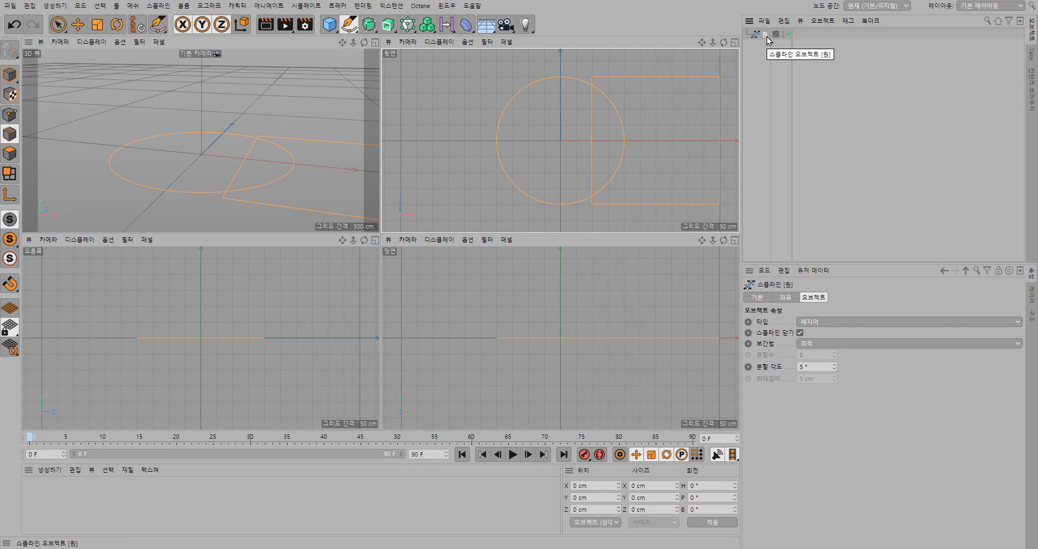
double_click(765, 35)
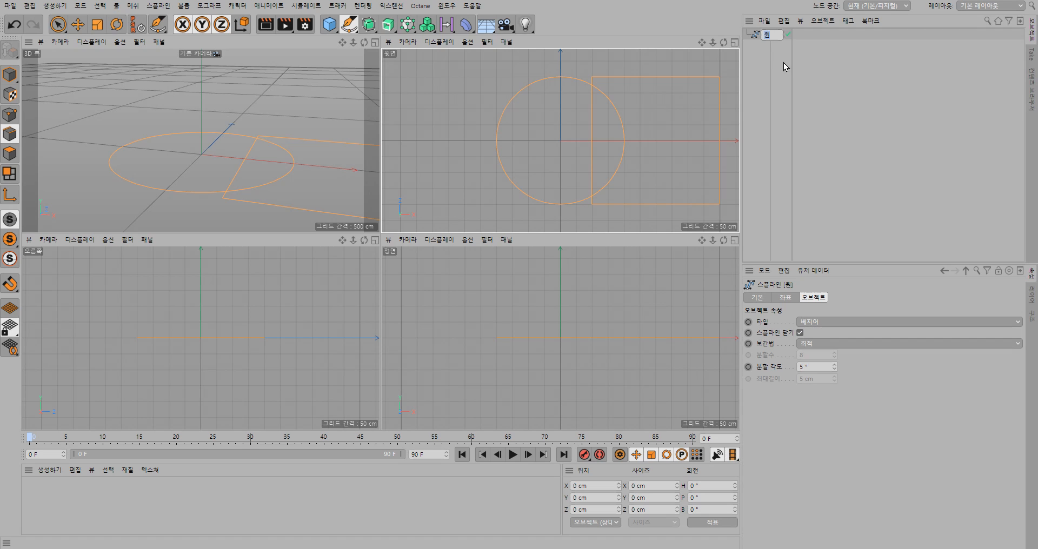
key(Return)
click(354, 29)
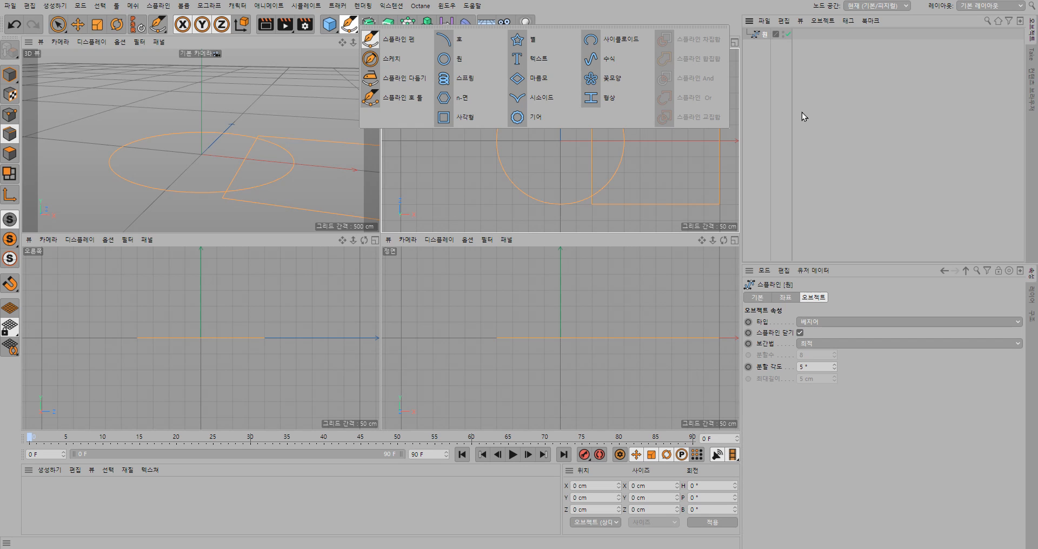
click(591, 85)
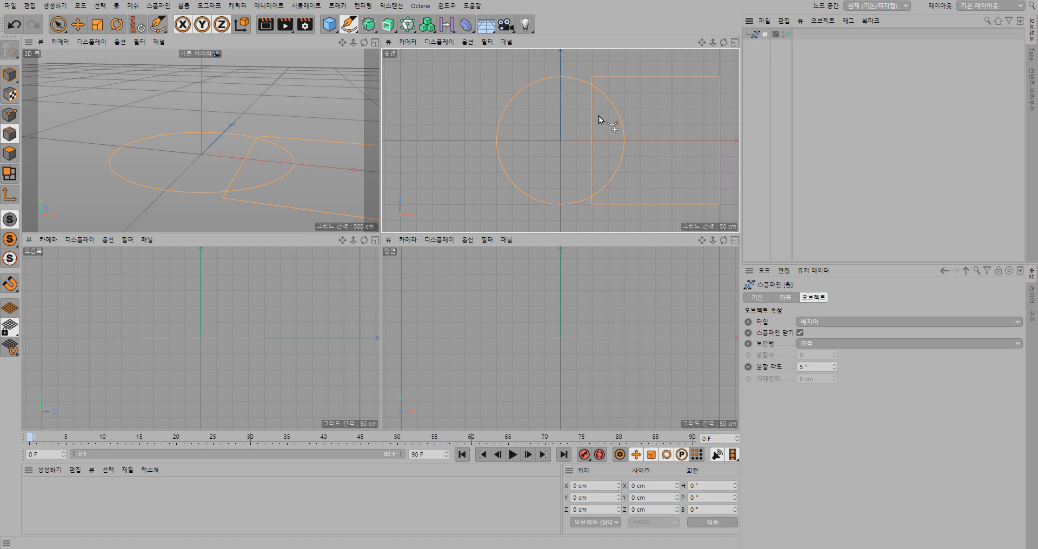
click(391, 31)
click(351, 30)
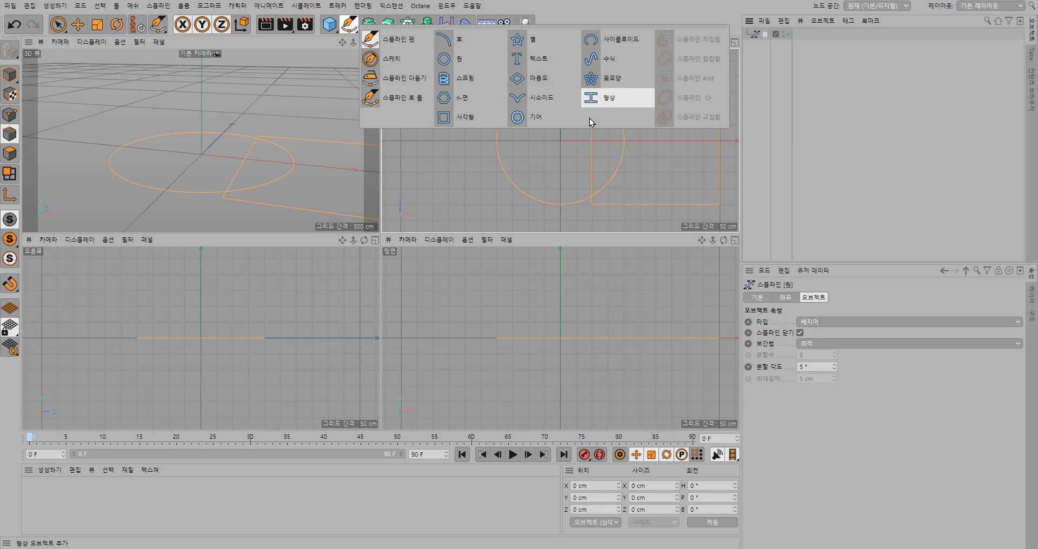